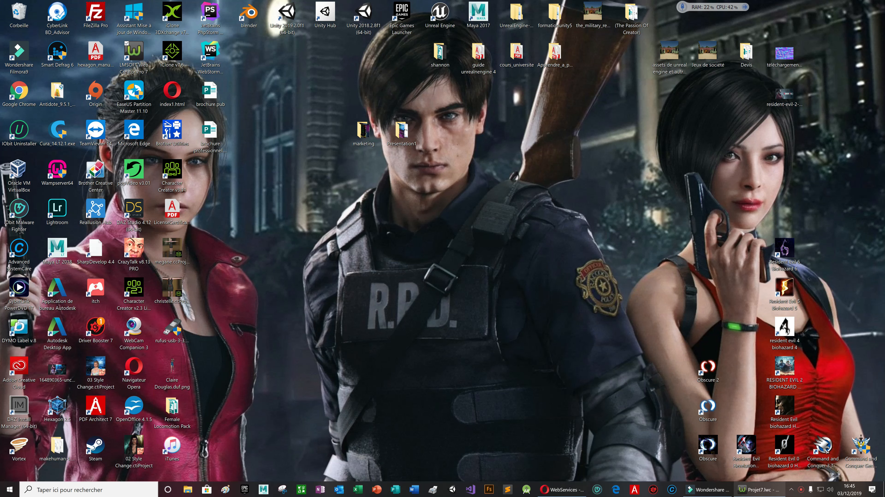
Restore the Web Creator Pro 7 window holding the Projet7.lwc project from the taskbar
{"action": "left_click", "coordinate": [762, 491]}
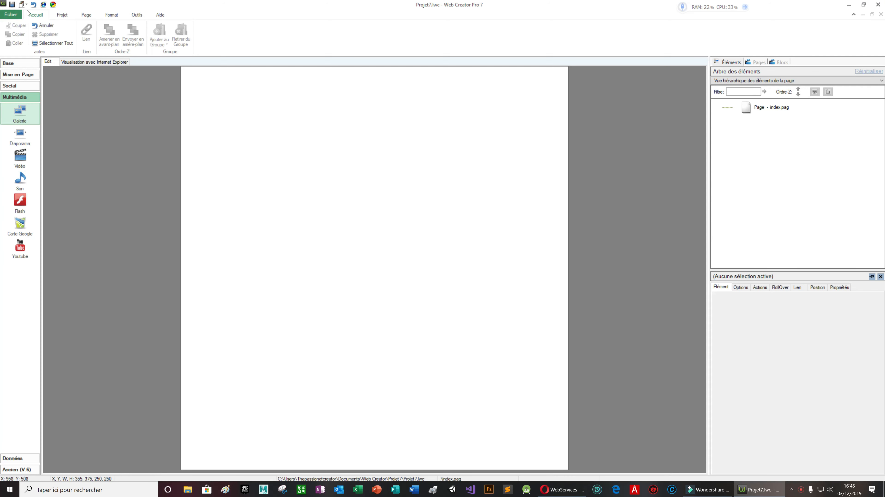
Create the new project Projet8 from a blank page, discarding unsaved changes to the previous page
{"action": "left_click", "coordinate": [11, 14]}
{"action": "left_click", "coordinate": [51, 45]}
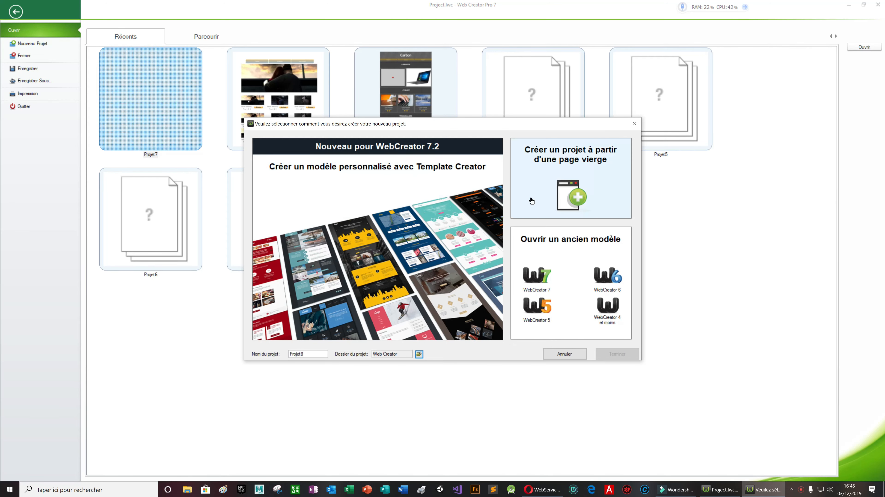
{"action": "double_click", "coordinate": [576, 190]}
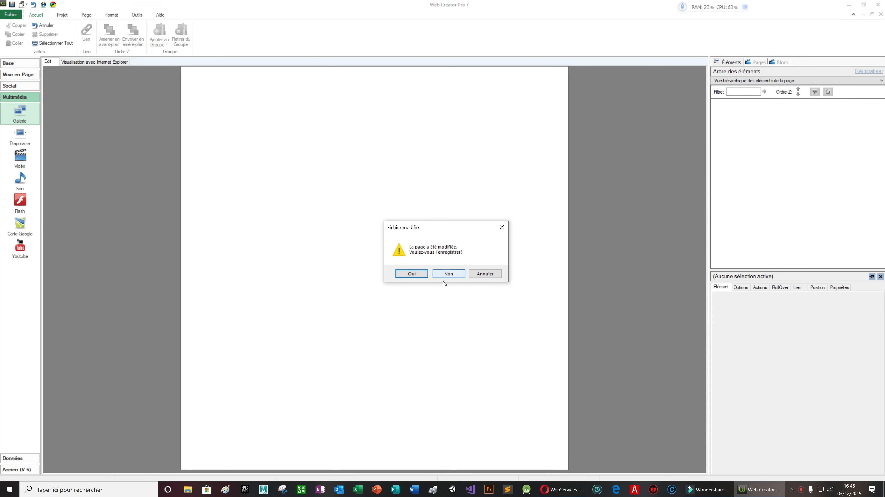
{"action": "left_click", "coordinate": [448, 274]}
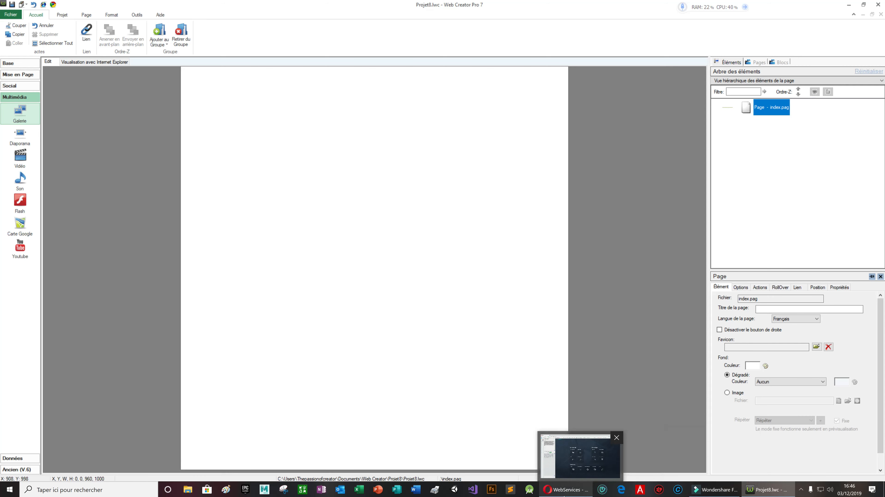
{"action": "left_click", "coordinate": [571, 490]}
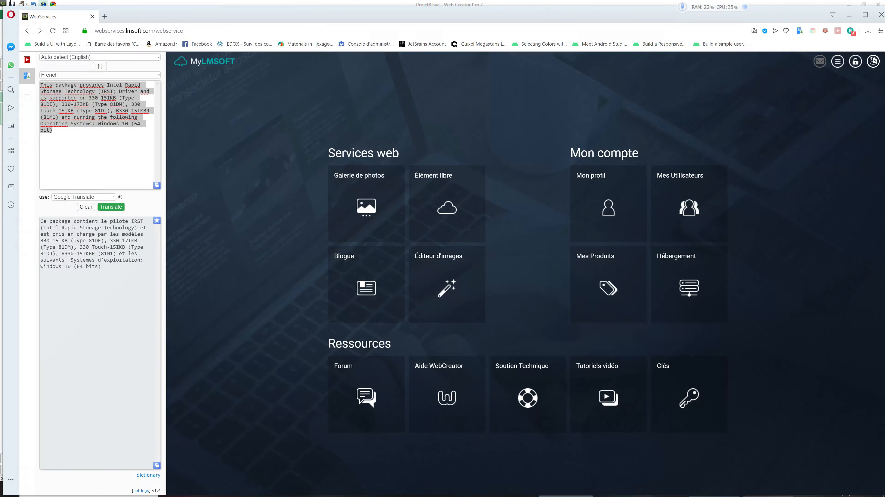
Search thepassionofcreator.com/ocart2 in a new Opera tab and open The passion of creator result
{"action": "left_click", "coordinate": [105, 16]}
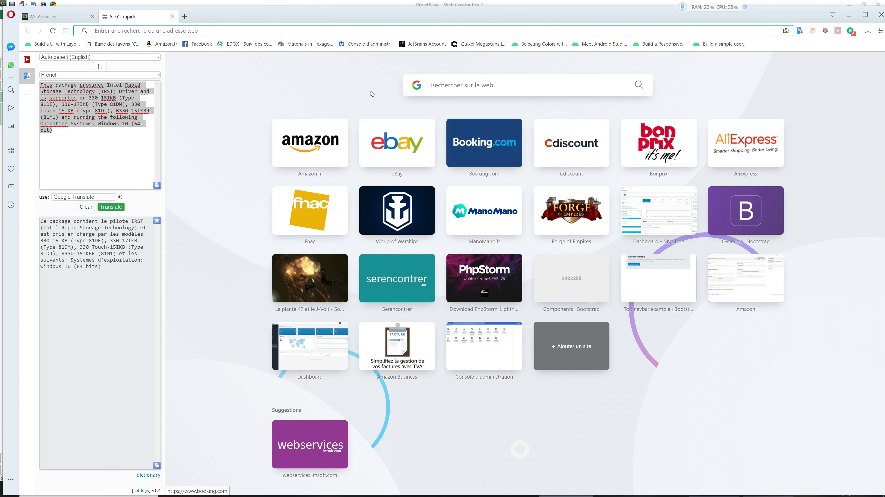
{"action": "left_click", "coordinate": [462, 85]}
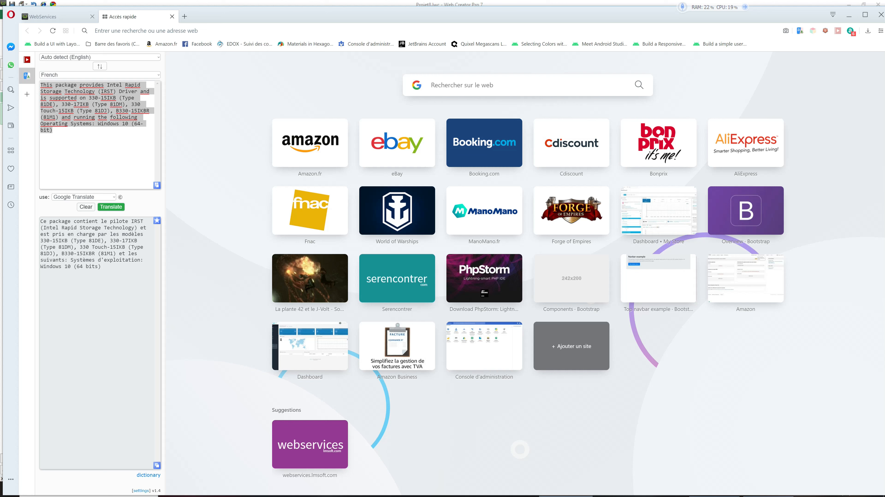
{"action": "type", "text": "thepassionofcreator.com/ocart2"}
{"action": "key", "text": "Return"}
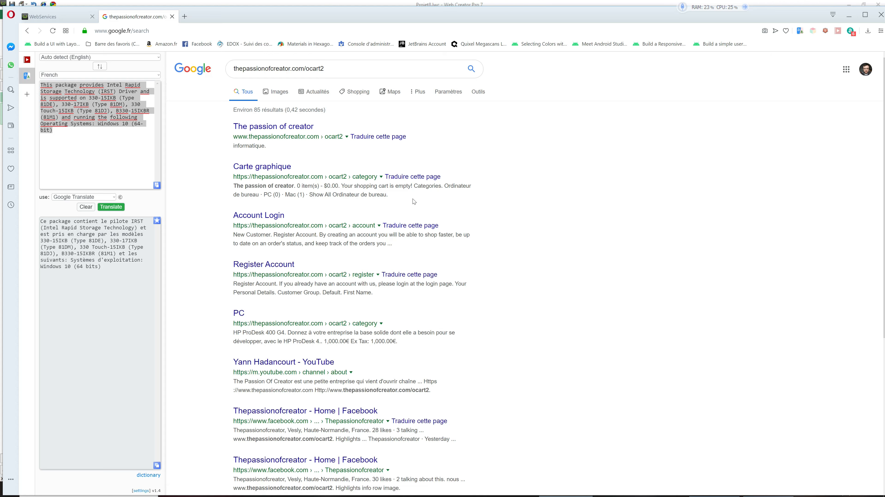
{"action": "left_click", "coordinate": [270, 130]}
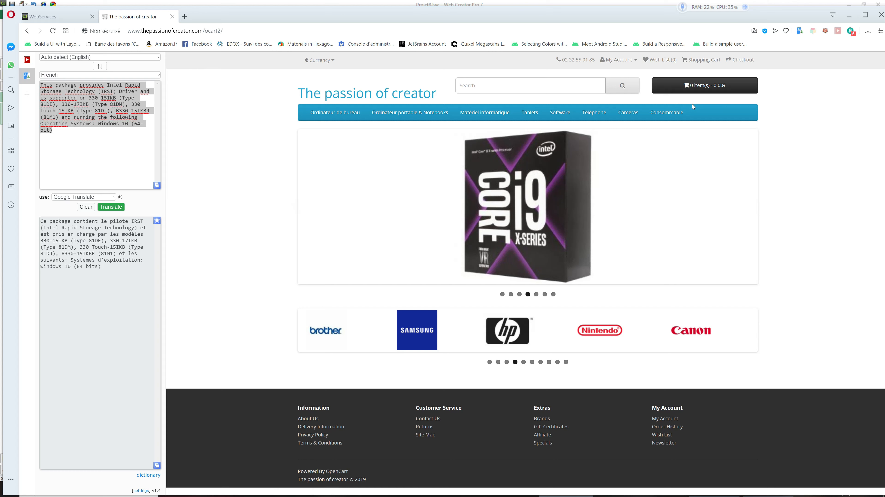
Browse the shop's PC, Windows laptops and Boitier categories through its navigation dropdowns
{"action": "mouse_move", "coordinate": [481, 122]}
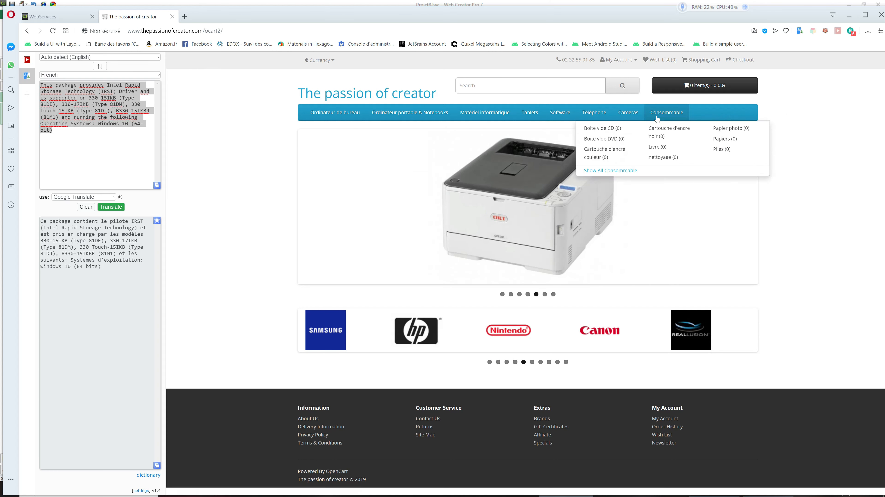
{"action": "mouse_move", "coordinate": [517, 123]}
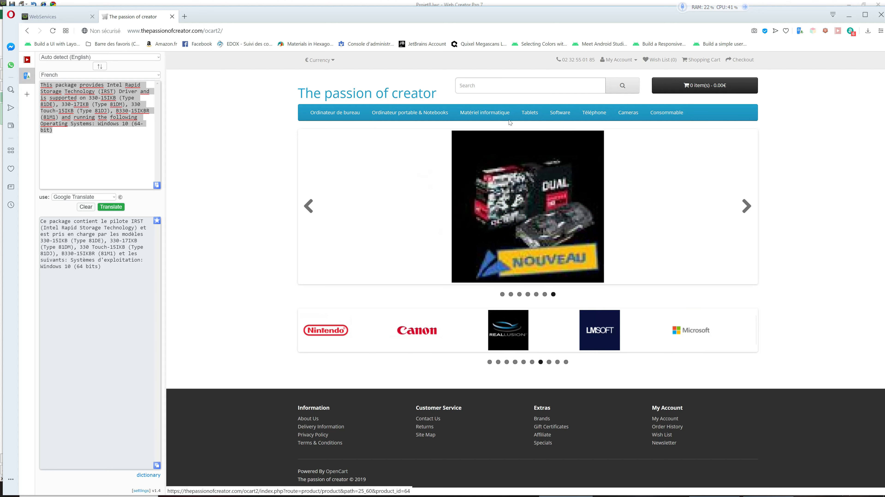
{"action": "mouse_move", "coordinate": [382, 113]}
{"action": "mouse_move", "coordinate": [346, 114]}
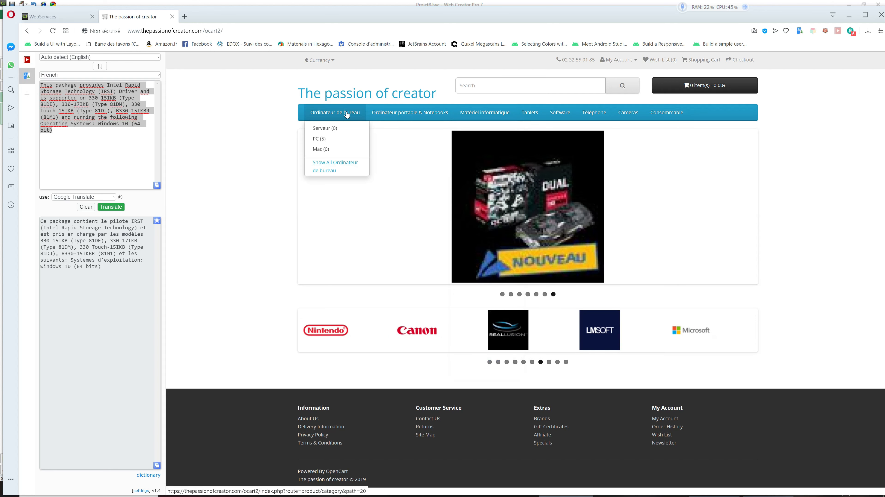
{"action": "left_click", "coordinate": [324, 139]}
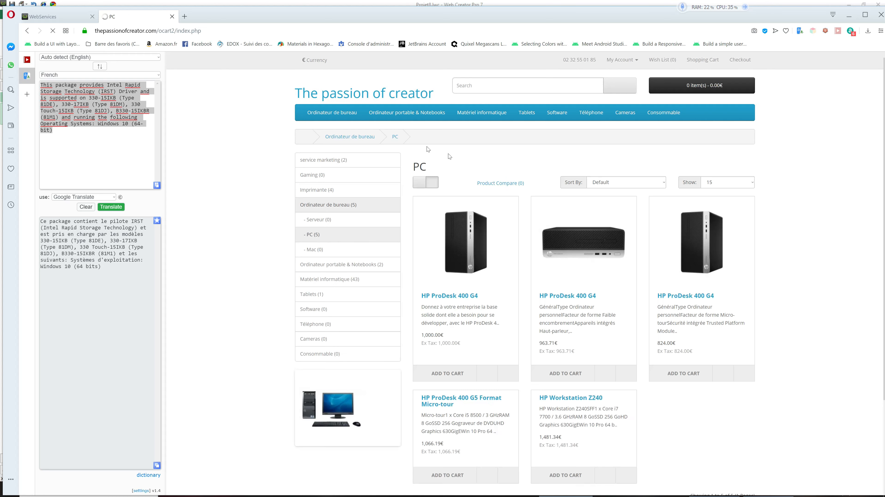
{"action": "mouse_move", "coordinate": [394, 116]}
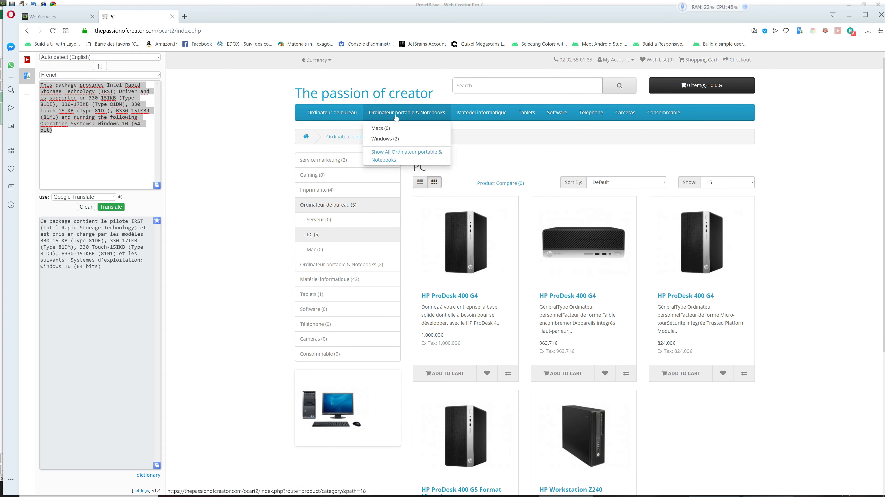
{"action": "left_click", "coordinate": [396, 139]}
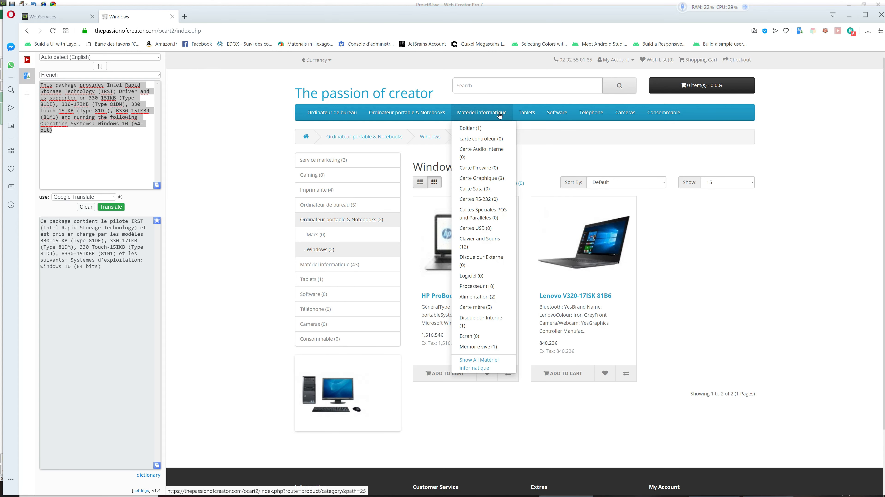
{"action": "left_click", "coordinate": [489, 128]}
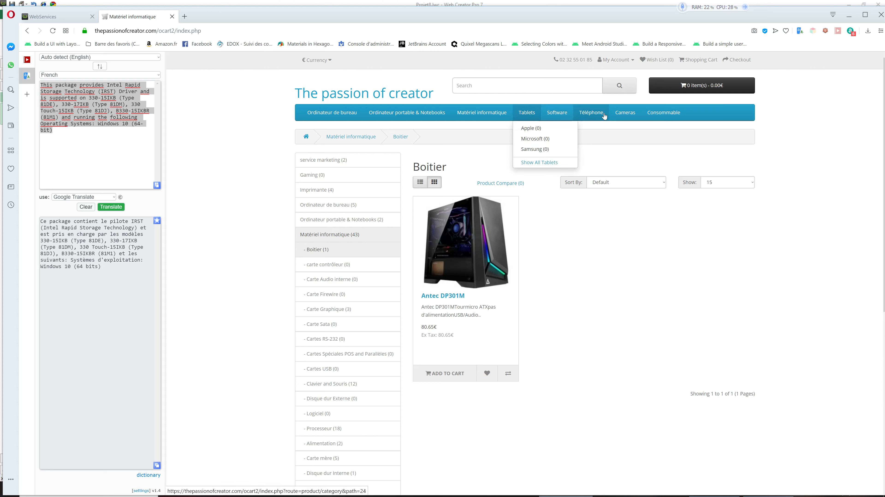
Minimize Opera to return to the blank index.pag page in Web Creator
{"action": "mouse_move", "coordinate": [667, 115]}
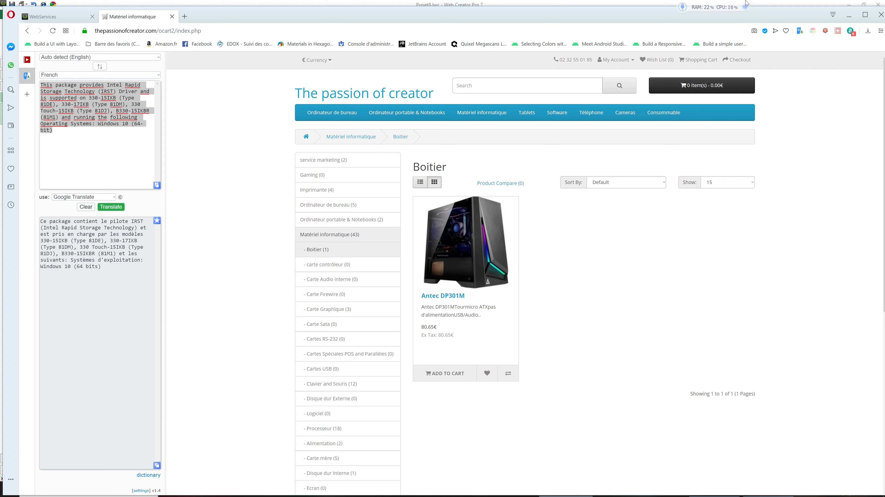
{"action": "left_click", "coordinate": [848, 16]}
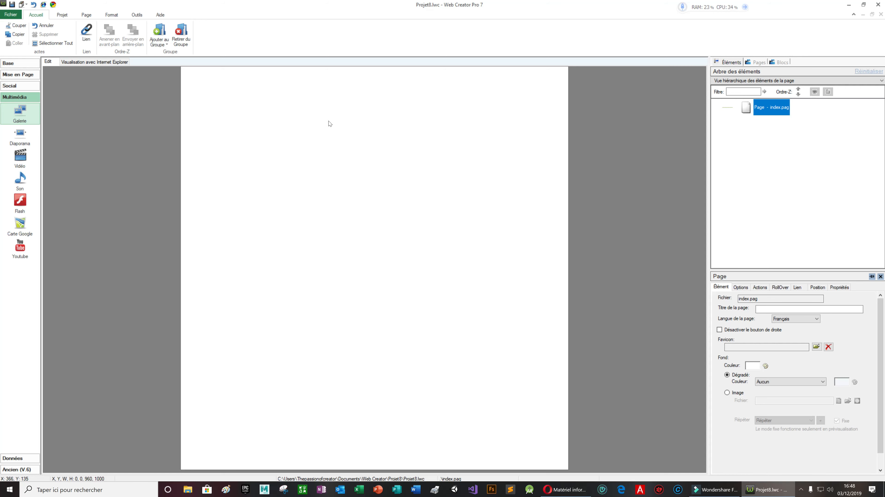
{"action": "left_click", "coordinate": [19, 136]}
Move the Diaporama near the page top, add slides up to Canvas4, and select Canvas1
{"action": "left_click_drag", "start_coordinate": [402, 207], "coordinate": [405, 131]}
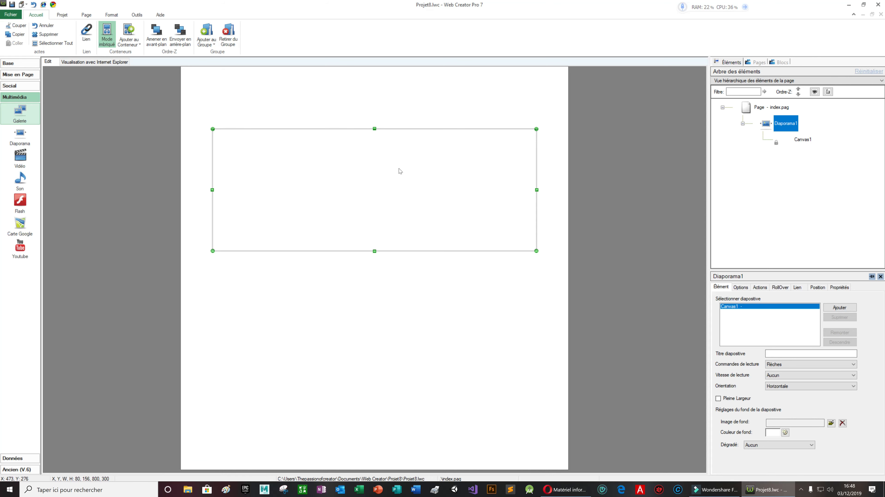
{"action": "left_click", "coordinate": [844, 308]}
{"action": "left_click", "coordinate": [840, 310]}
{"action": "left_click", "coordinate": [835, 310]}
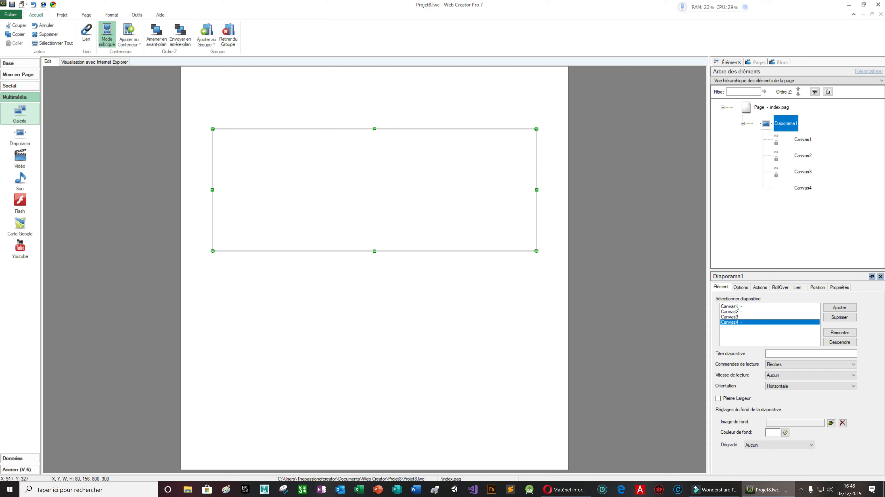
{"action": "left_click", "coordinate": [739, 307]}
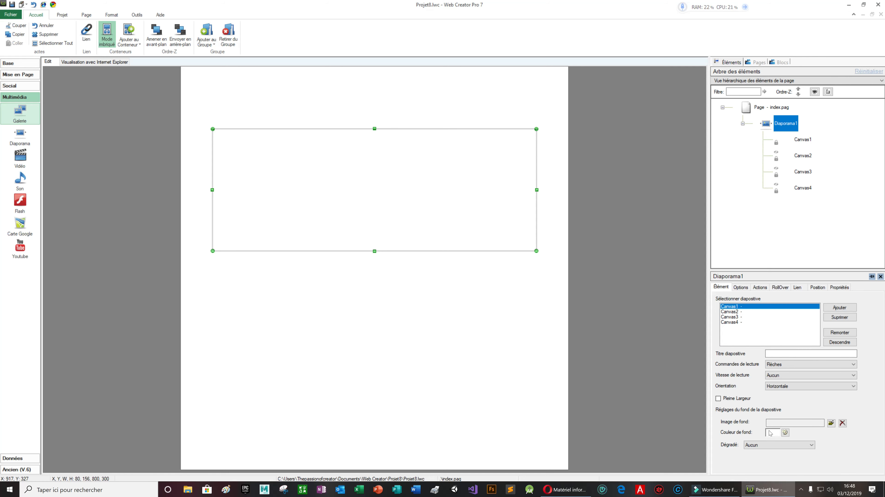
Give the first slide background 254480_screenshots_2015-09-05_00006.jpg, then narrow the slideshow to about 279 and shift it left
{"action": "left_click", "coordinate": [831, 427]}
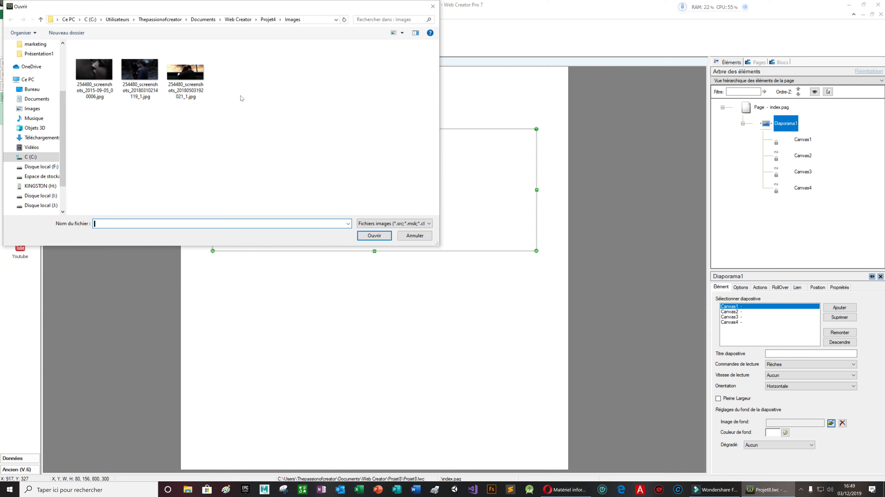
{"action": "left_click", "coordinate": [102, 70]}
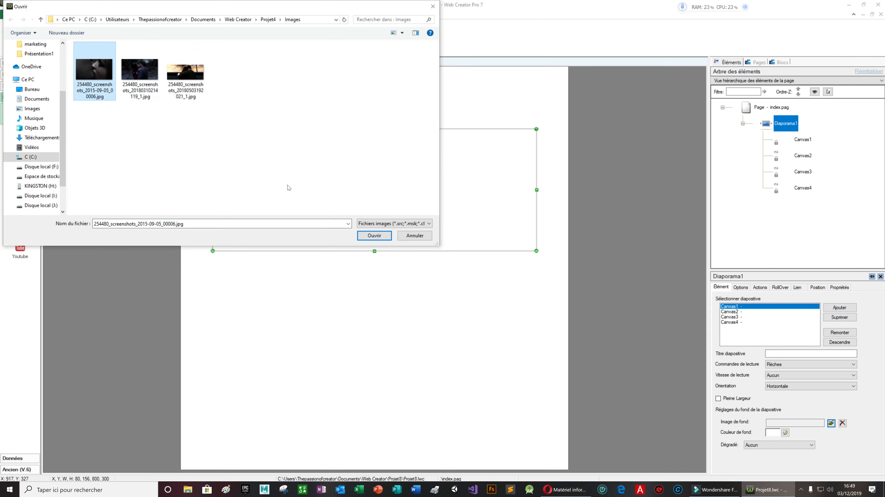
{"action": "left_click", "coordinate": [385, 236]}
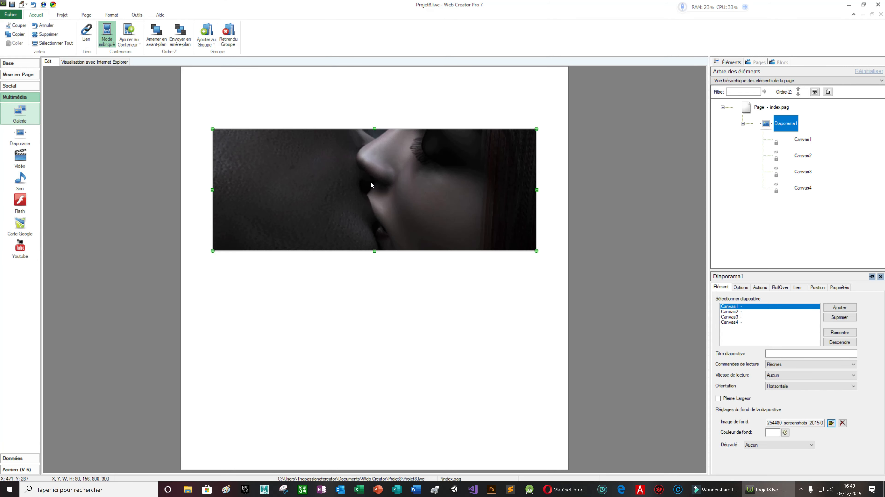
{"action": "left_click_drag", "start_coordinate": [537, 190], "coordinate": [334, 190]}
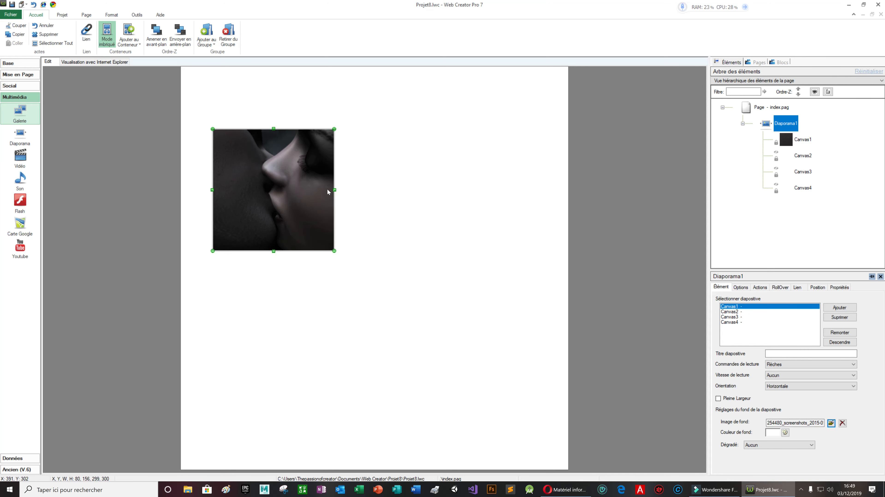
{"action": "left_click_drag", "start_coordinate": [277, 188], "coordinate": [263, 184]}
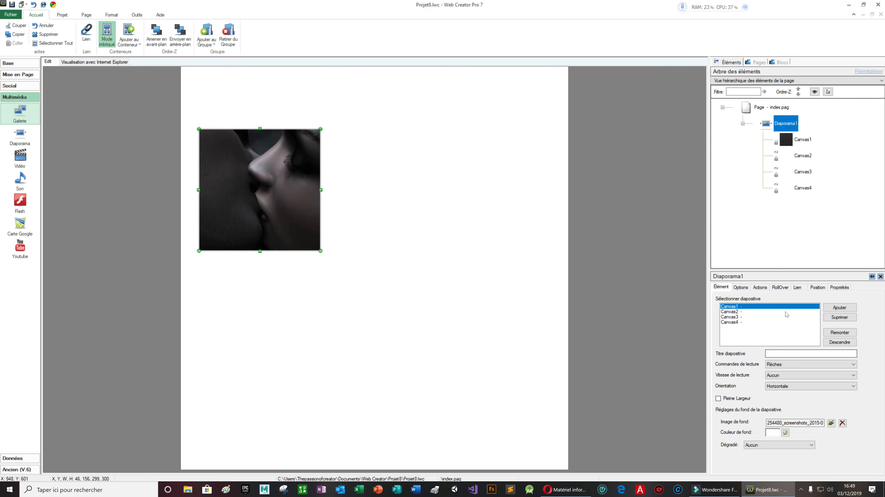
Set the second and third pictures in the folder as backgrounds of slides Canvas2 and Canvas3
{"action": "left_click", "coordinate": [736, 312]}
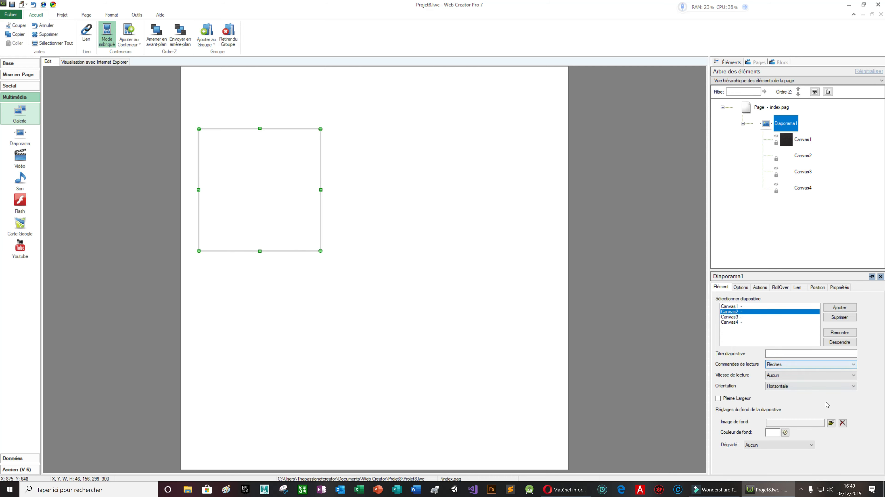
{"action": "left_click", "coordinate": [831, 423]}
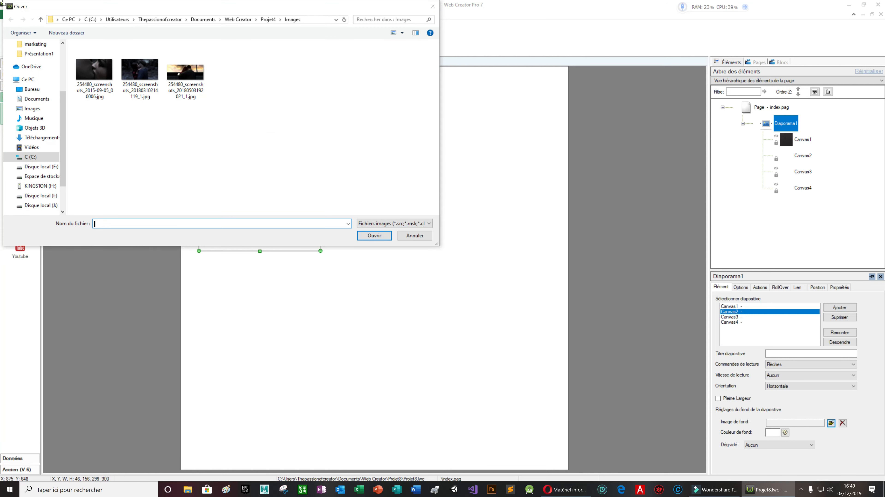
{"action": "left_click", "coordinate": [141, 68]}
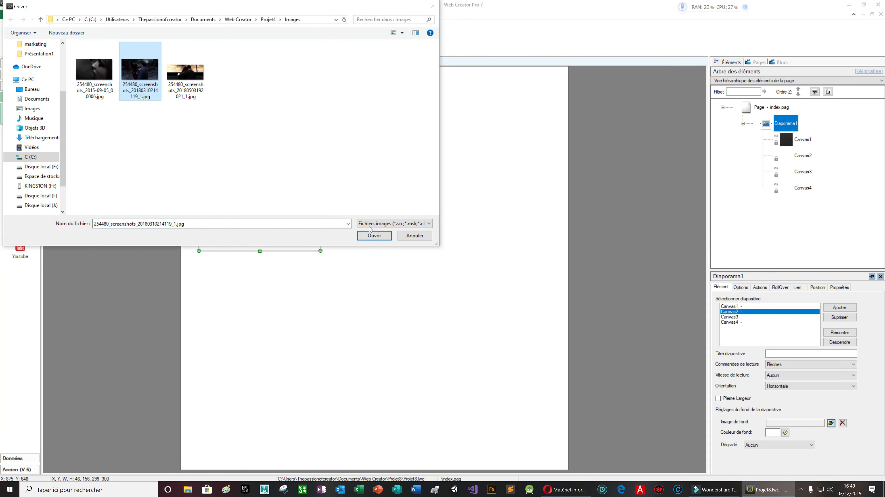
{"action": "left_click", "coordinate": [373, 236]}
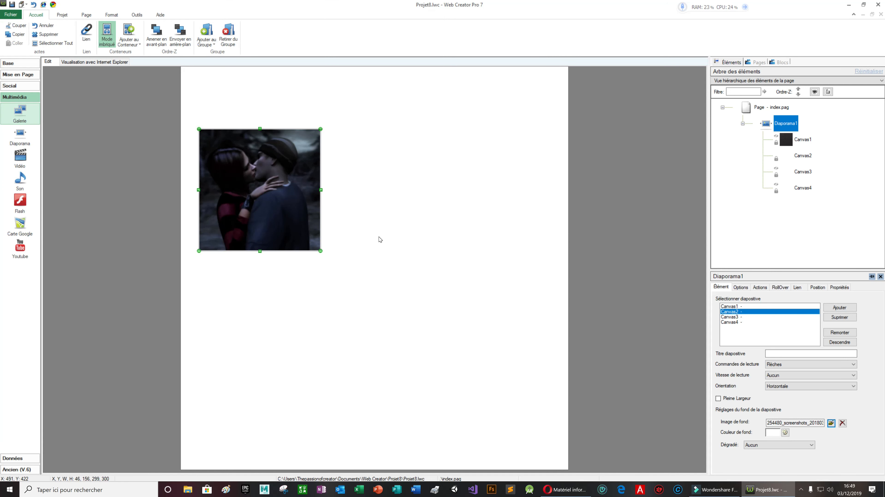
{"action": "left_click", "coordinate": [761, 317]}
{"action": "left_click", "coordinate": [831, 423]}
{"action": "left_click", "coordinate": [183, 77]}
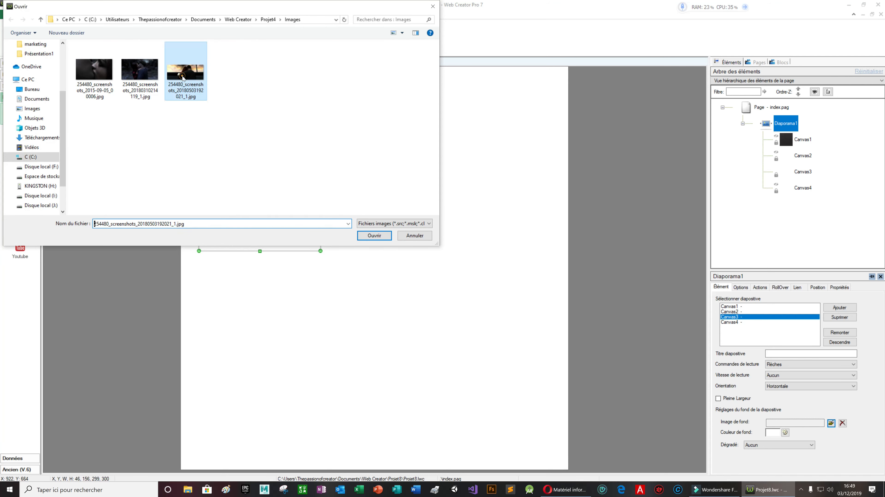
{"action": "left_click", "coordinate": [375, 239]}
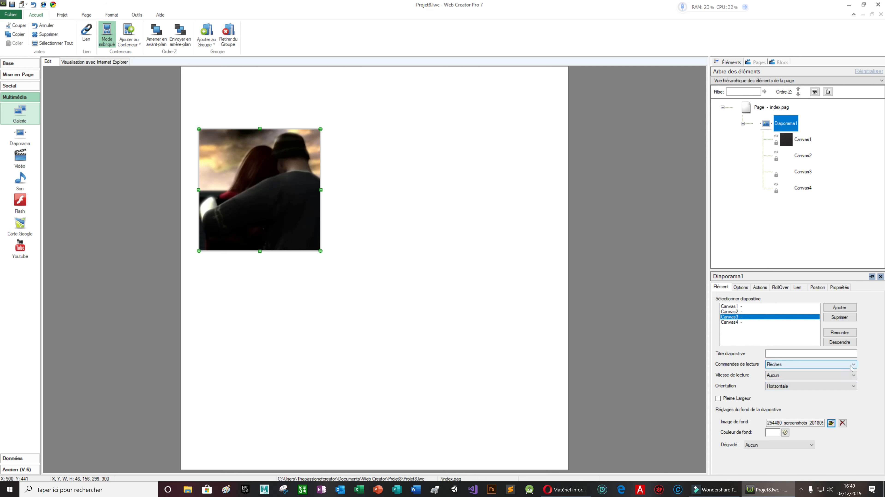
{"action": "left_click", "coordinate": [821, 365]}
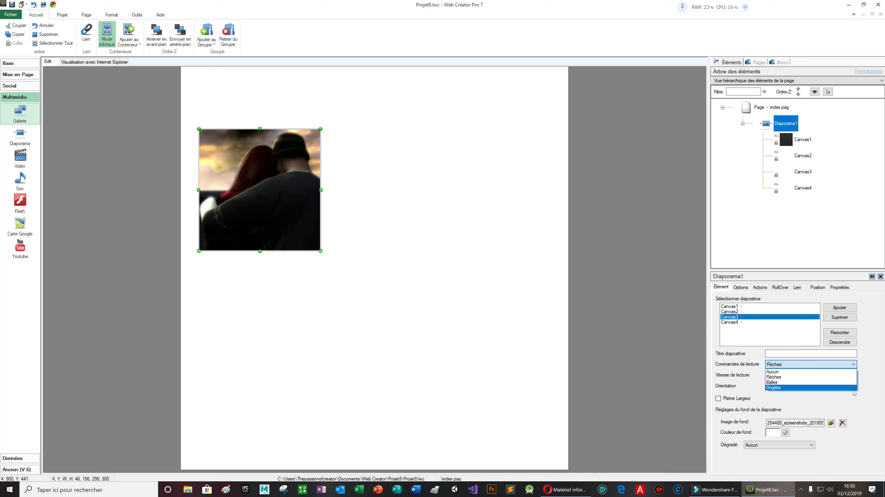
Set the slideshow's Commandes de lecture to Onglets and Vitesse de lecture to Normal
{"action": "left_click", "coordinate": [852, 389]}
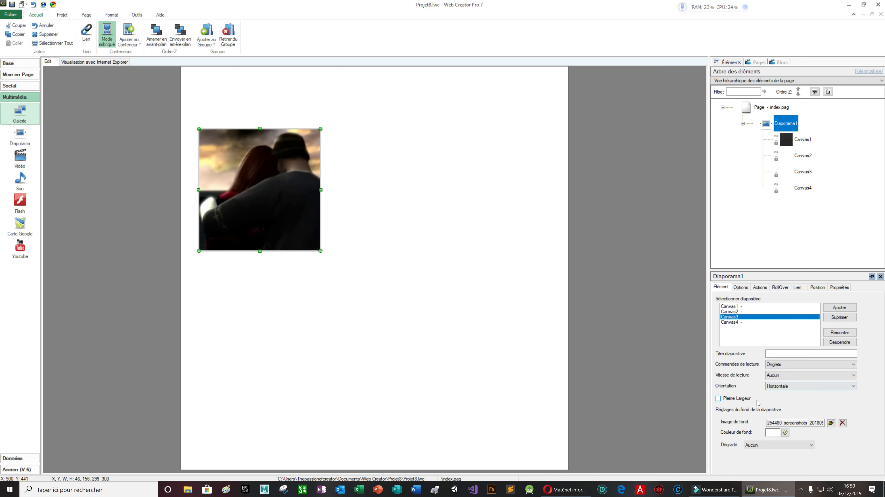
{"action": "left_click", "coordinate": [805, 376]}
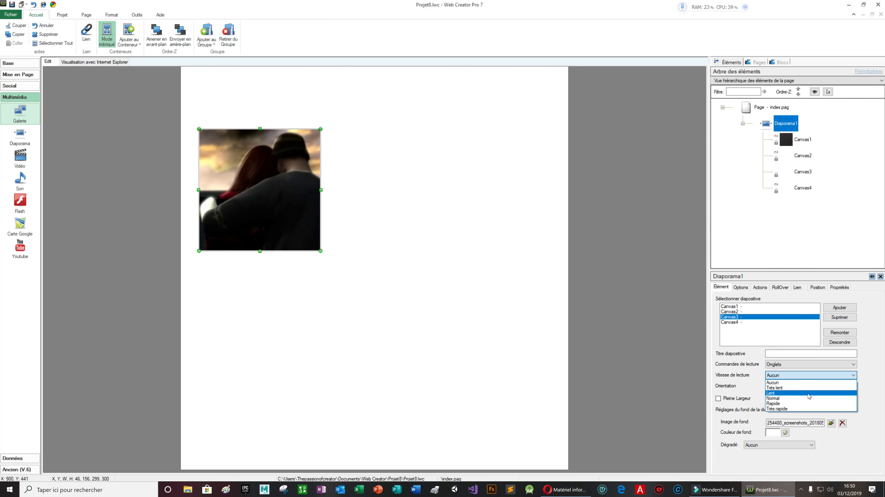
{"action": "left_click", "coordinate": [798, 398]}
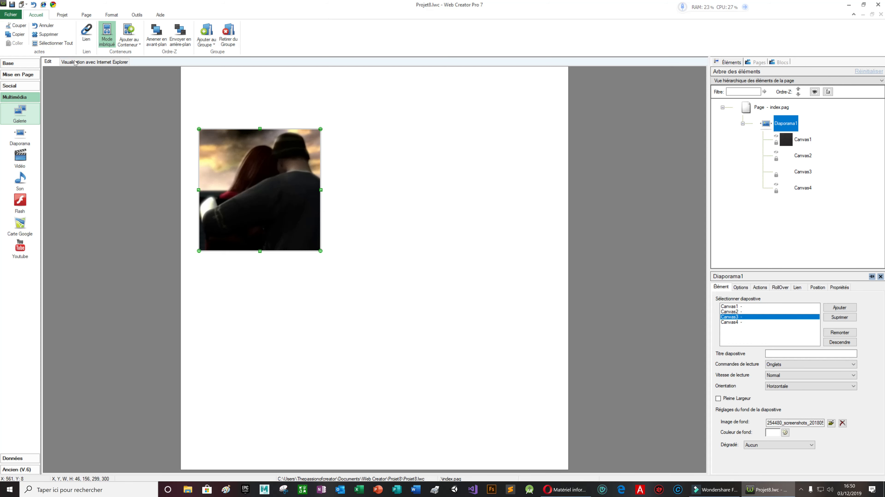
{"action": "left_click", "coordinate": [53, 4]}
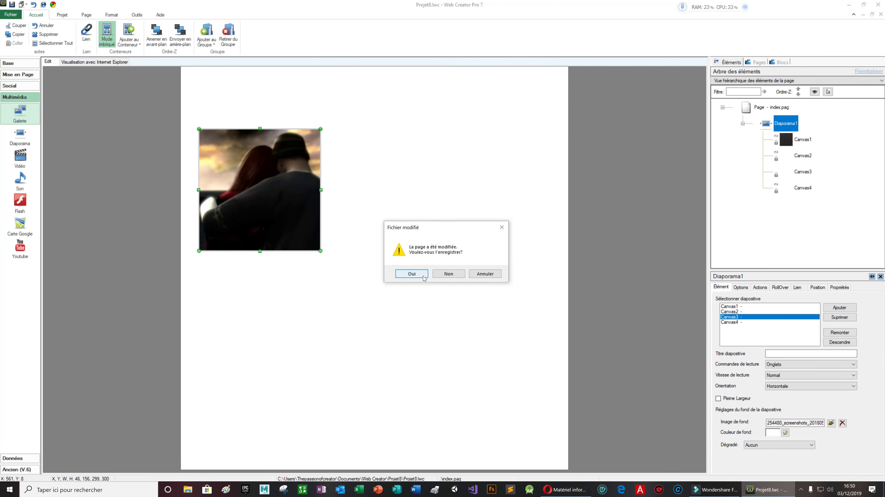
Save the page, cycle through all slides using the tabs in Chrome's preview, then close it
{"action": "left_click", "coordinate": [423, 278]}
{"action": "left_click", "coordinate": [420, 277]}
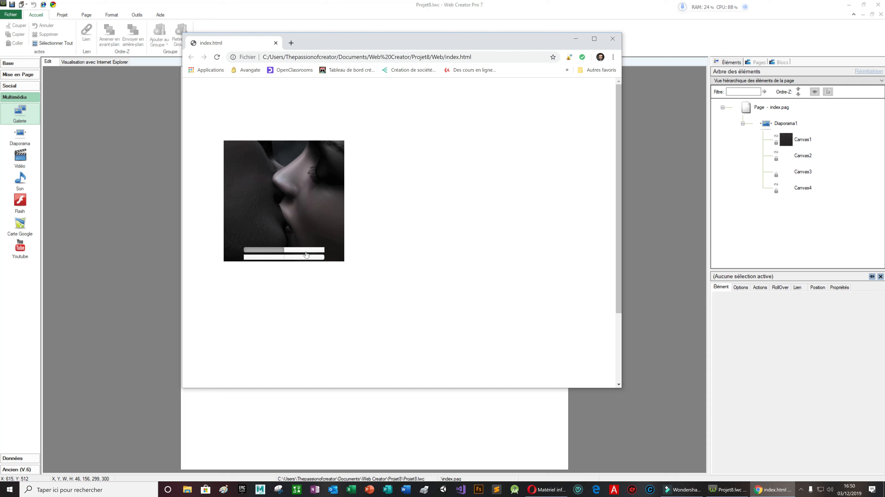
{"action": "left_click", "coordinate": [303, 250]}
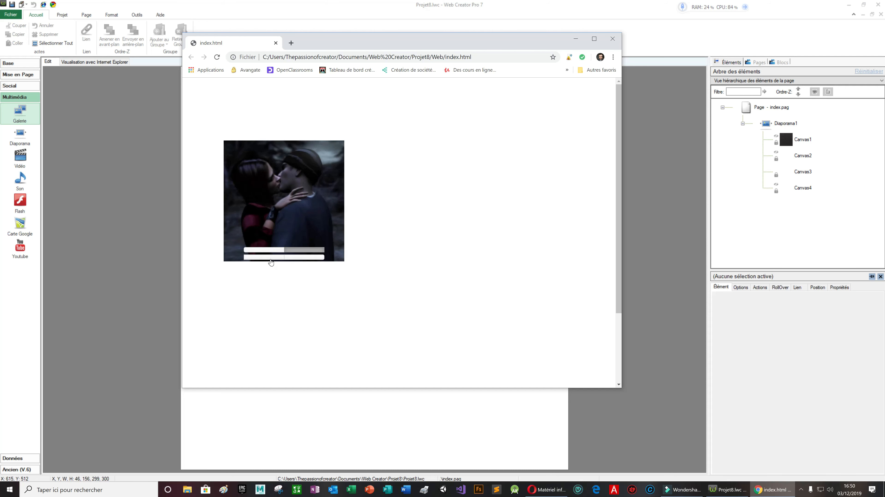
{"action": "left_click", "coordinate": [271, 258]}
{"action": "left_click", "coordinate": [295, 258]}
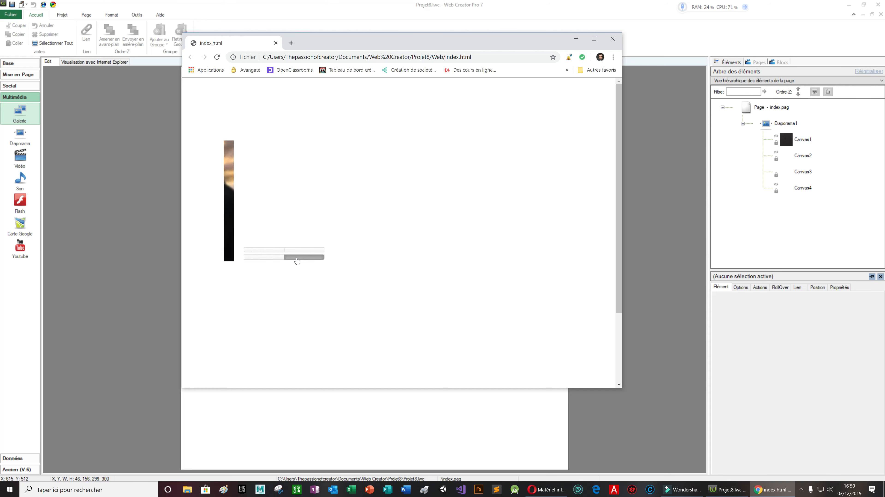
{"action": "left_click", "coordinate": [266, 250]}
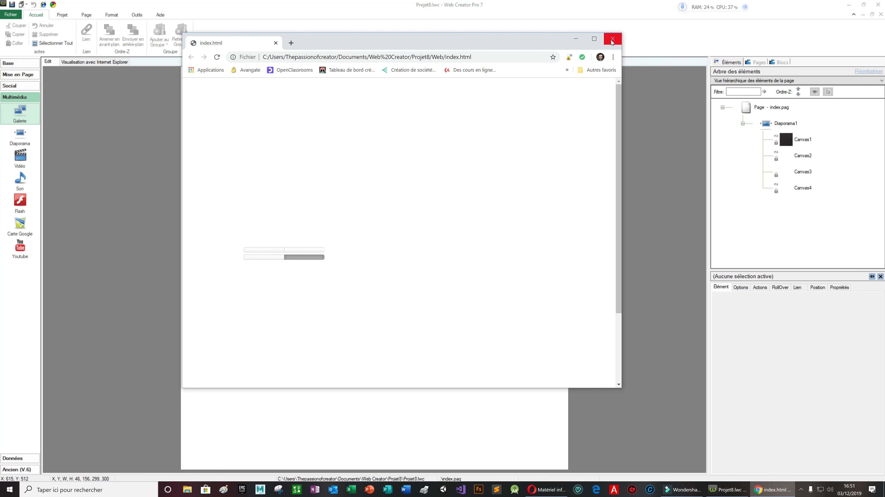
{"action": "left_click", "coordinate": [611, 41]}
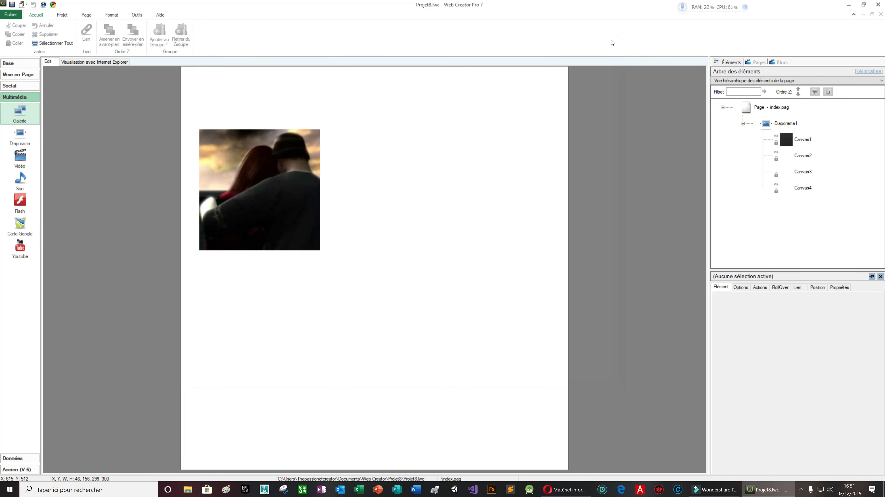
Widen Diaporama1 into a page-spanning banner and drop a 300 by 250 video player beneath it
{"action": "left_click", "coordinate": [261, 186]}
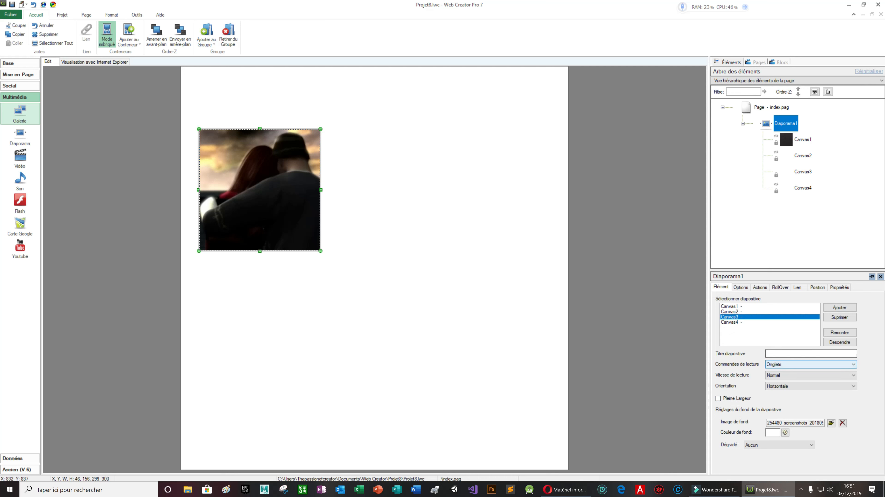
{"action": "left_click", "coordinate": [794, 354]}
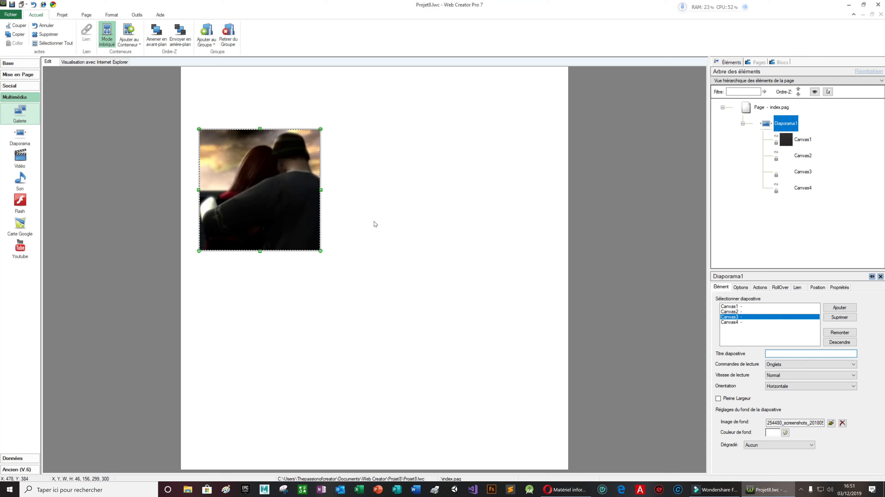
{"action": "left_click_drag", "start_coordinate": [321, 190], "coordinate": [526, 188]}
{"action": "left_click_drag", "start_coordinate": [20, 159], "coordinate": [362, 190]}
{"action": "left_click_drag", "start_coordinate": [393, 187], "coordinate": [293, 309]}
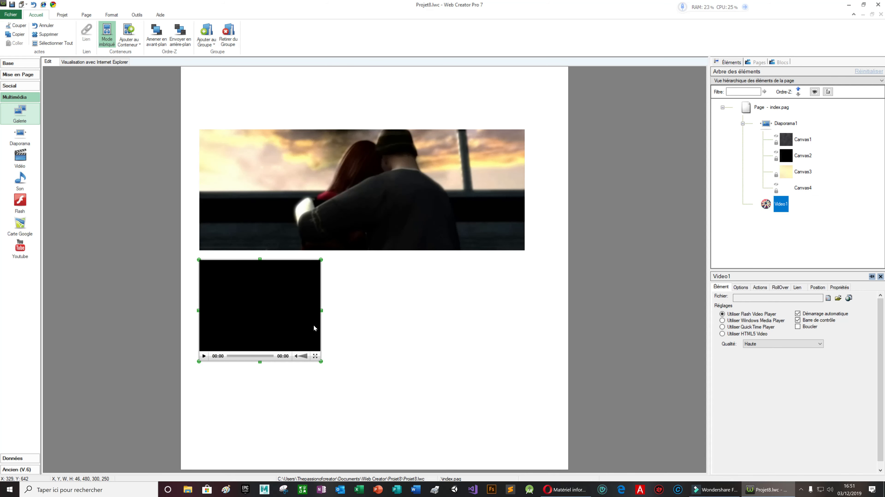
Bring up the context menu of the Video1 player sitting below the banner
{"action": "right_click", "coordinate": [286, 318]}
{"action": "left_click", "coordinate": [410, 398]}
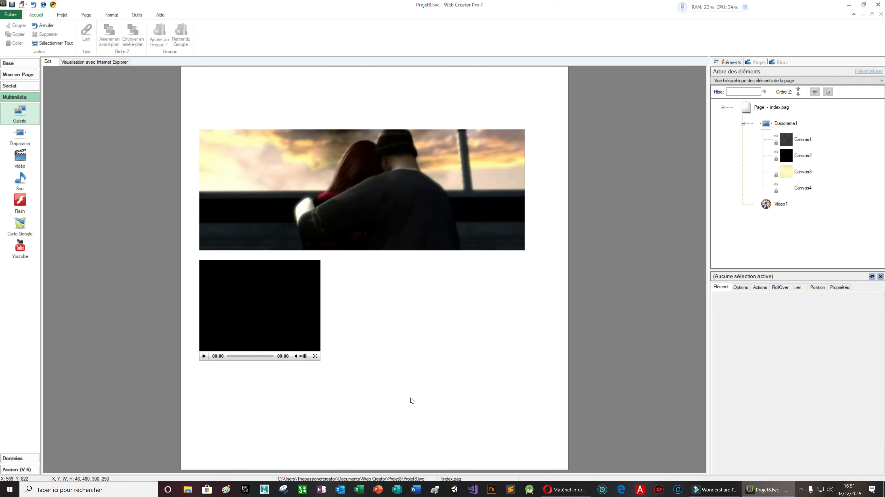
{"action": "left_click", "coordinate": [301, 313]}
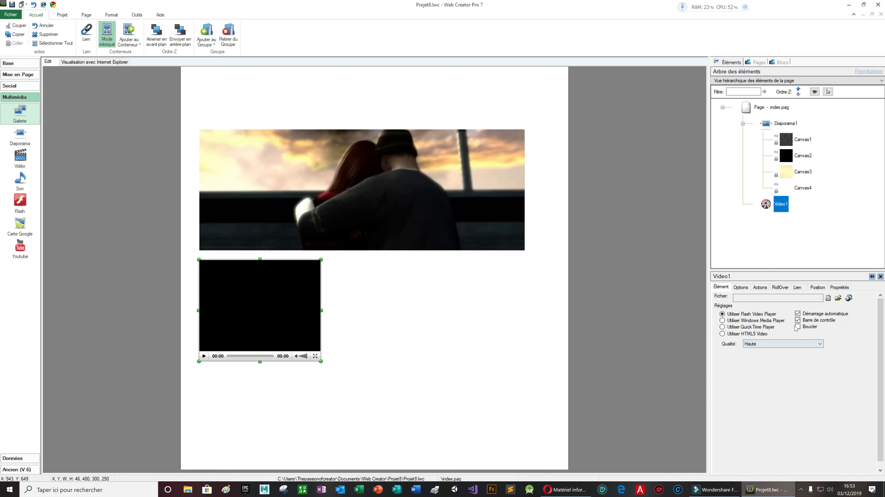
Dismiss the video file browser and delete the Video1 player, leaving only the Diaporama1 banner
{"action": "left_click", "coordinate": [838, 299]}
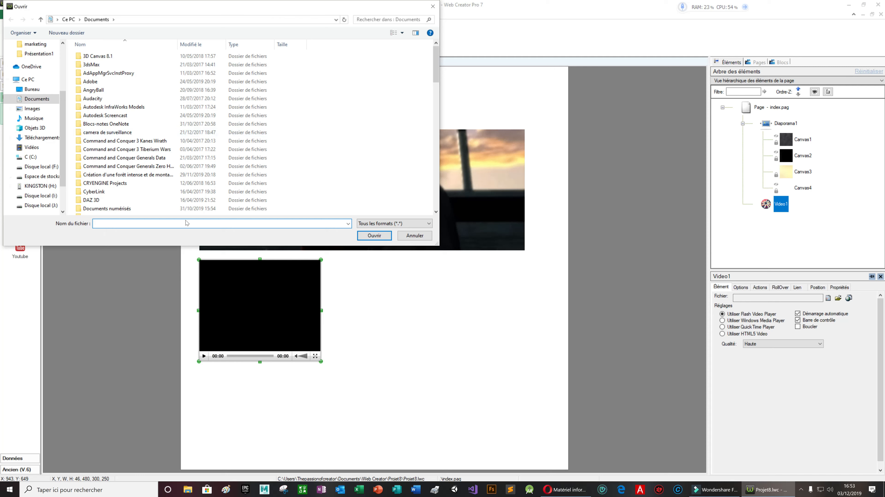
{"action": "left_click", "coordinate": [432, 6]}
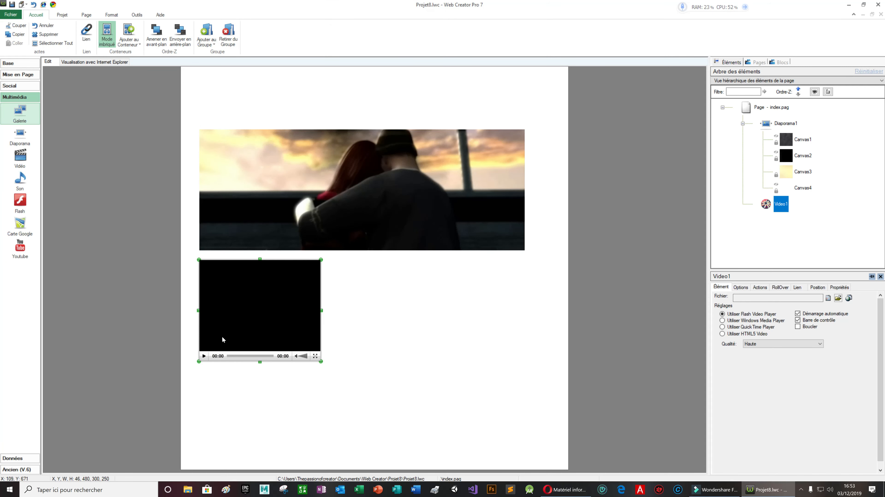
{"action": "right_click", "coordinate": [245, 318]}
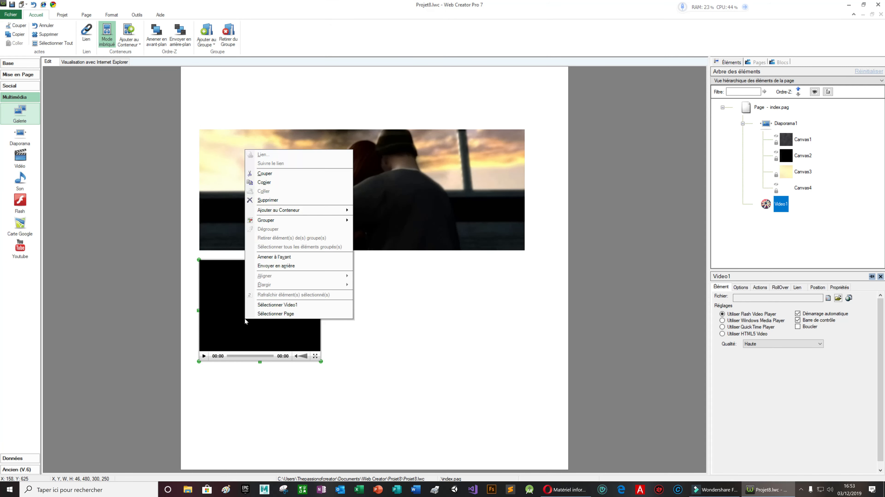
{"action": "left_click", "coordinate": [297, 199]}
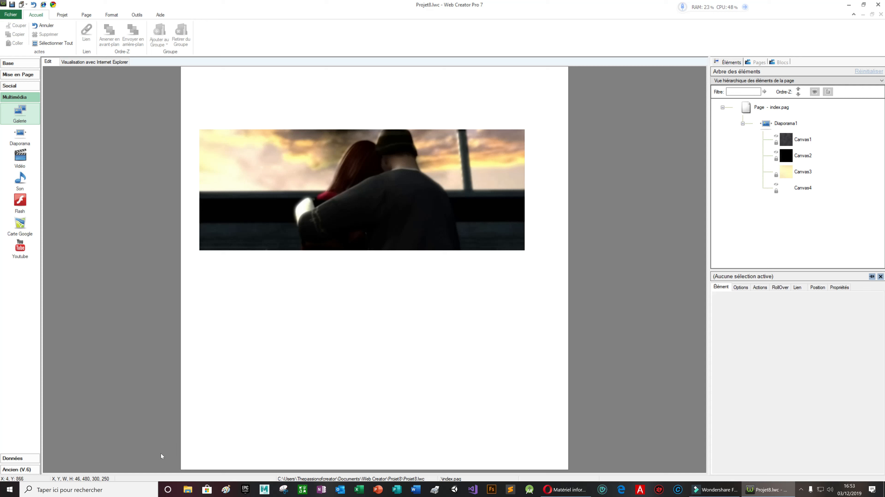
Insert a Paypal1 Acheter button from the Données category and drag it well below the banner
{"action": "left_click", "coordinate": [21, 459]}
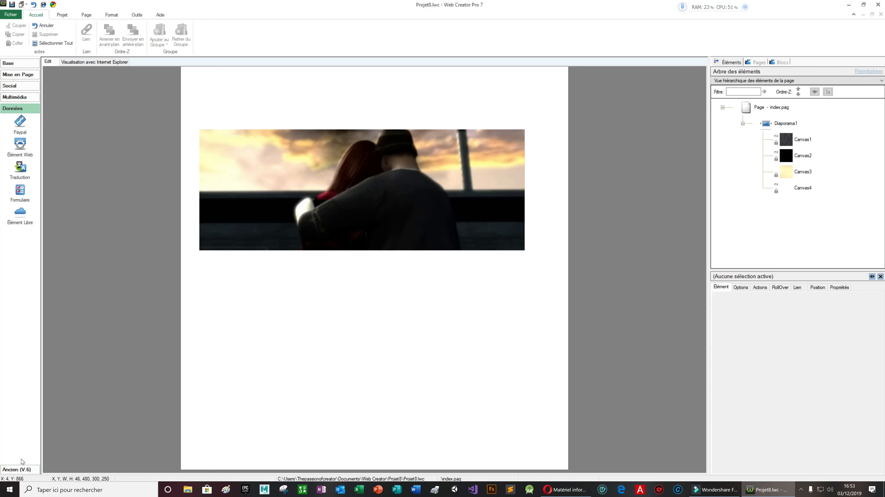
{"action": "left_click", "coordinate": [20, 124]}
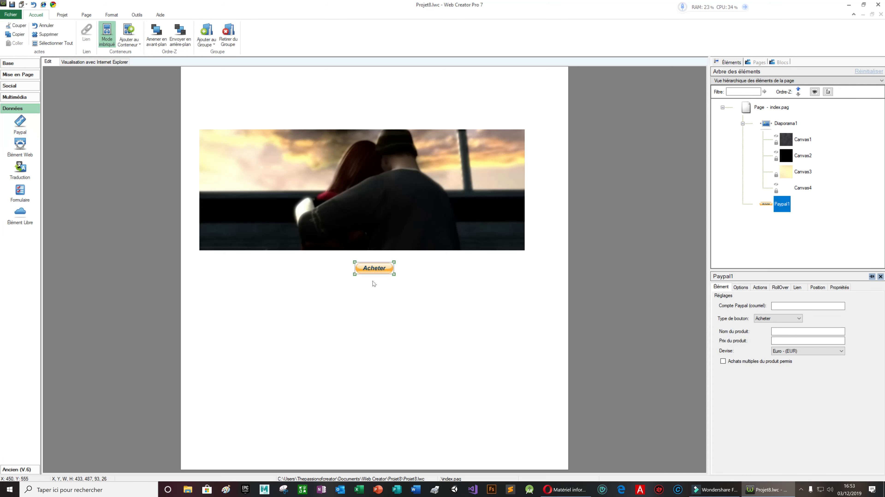
{"action": "left_click_drag", "start_coordinate": [380, 272], "coordinate": [368, 368]}
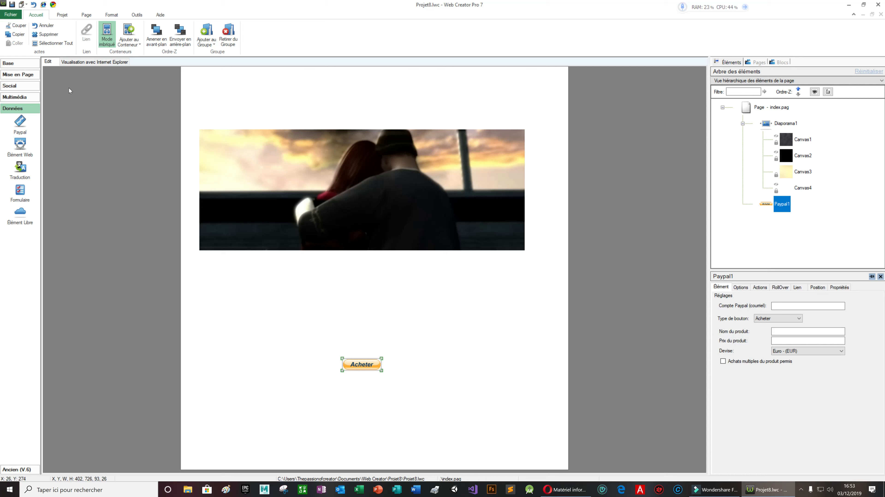
Insert Img1 with 254480_screenshots_2015-09-05_00006.jpg and place it under the banner's left edge
{"action": "left_click", "coordinate": [37, 63]}
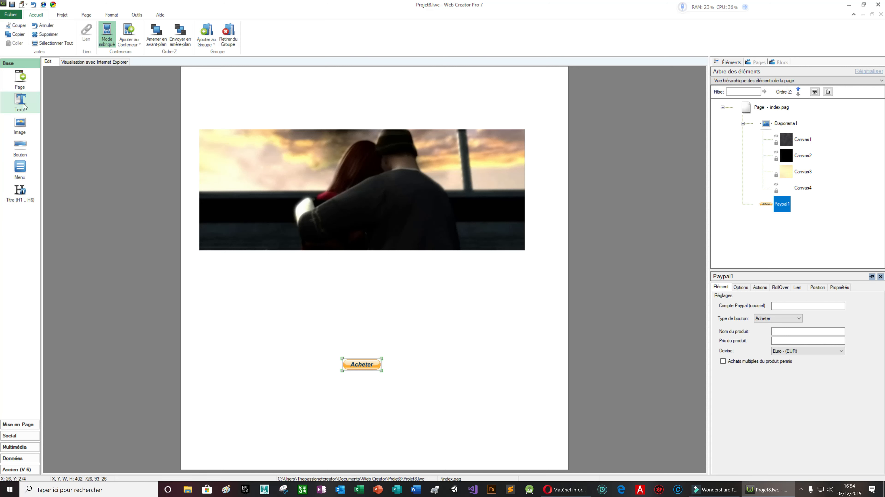
{"action": "left_click", "coordinate": [20, 126]}
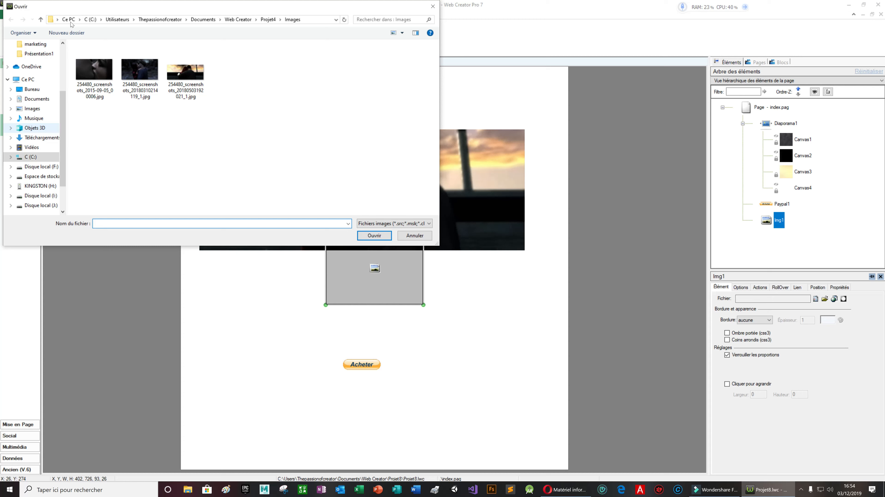
{"action": "left_click", "coordinate": [111, 75]}
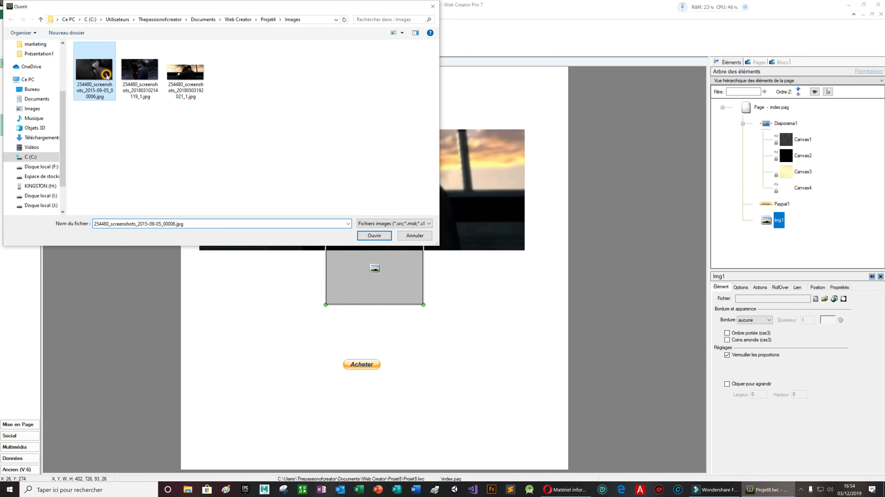
{"action": "left_click", "coordinate": [374, 236]}
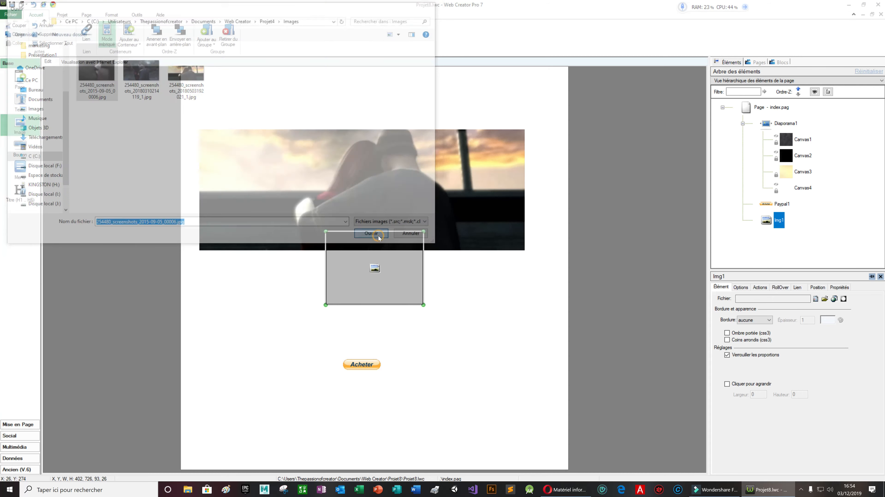
{"action": "left_click_drag", "start_coordinate": [392, 259], "coordinate": [265, 288]}
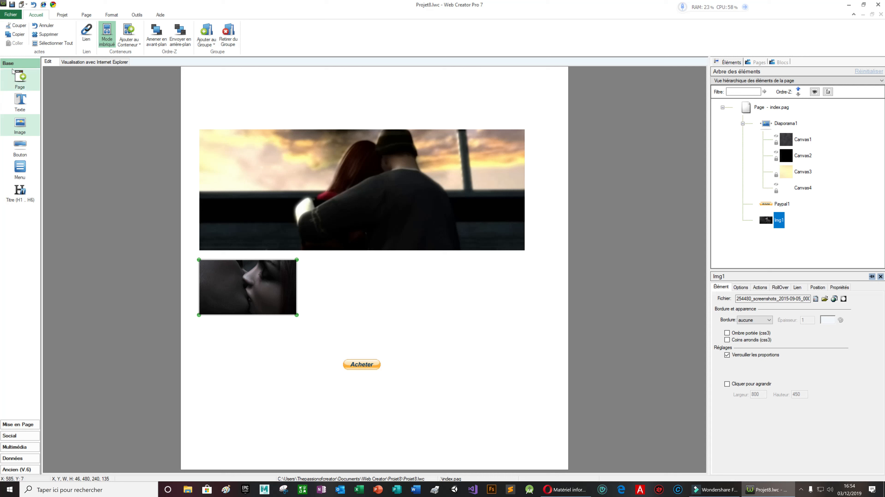
Add a text box below the poster image and shrink it to about half width and shorter height
{"action": "left_click_drag", "start_coordinate": [17, 101], "coordinate": [244, 207]}
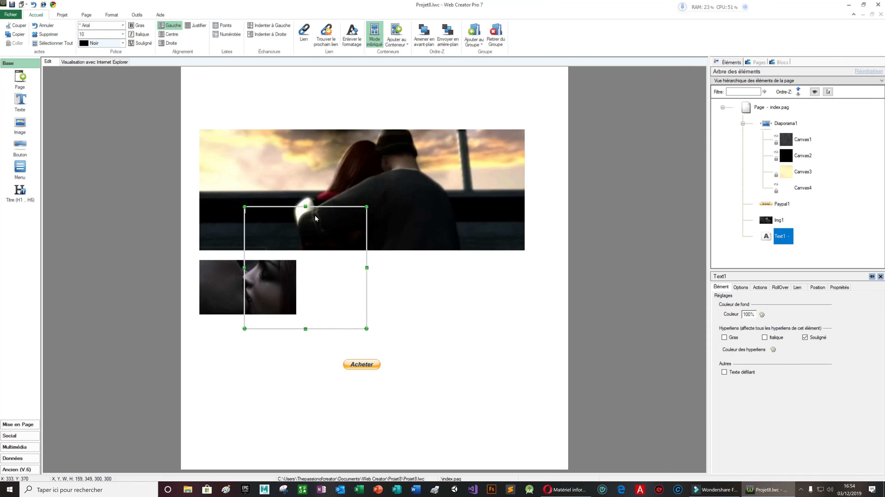
{"action": "left_click_drag", "start_coordinate": [305, 207], "coordinate": [260, 324]}
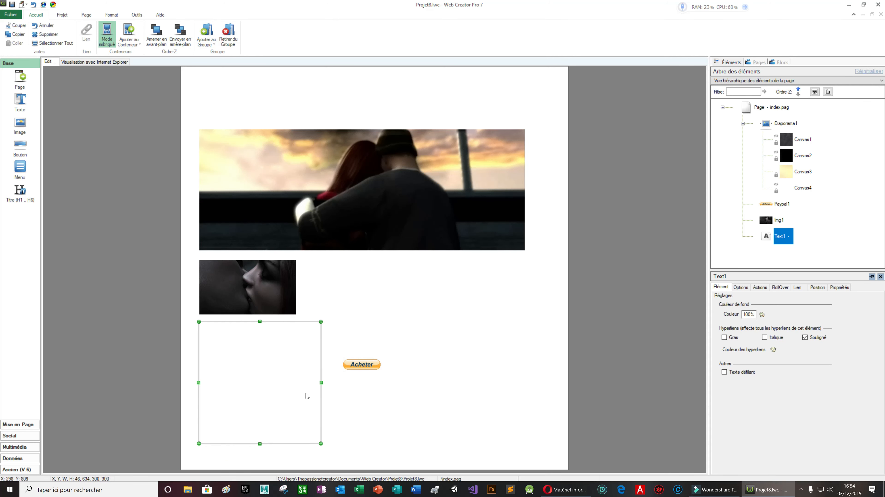
{"action": "left_click_drag", "start_coordinate": [321, 382], "coordinate": [262, 383]}
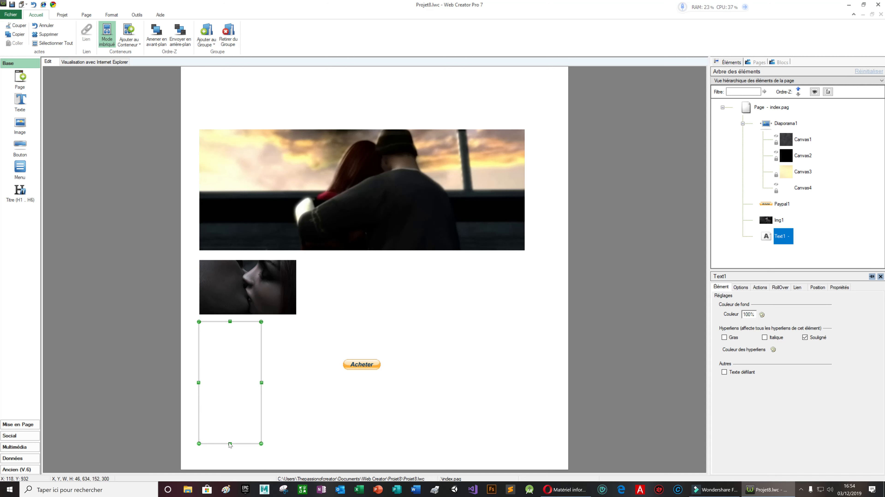
{"action": "left_click_drag", "start_coordinate": [229, 445], "coordinate": [230, 372]}
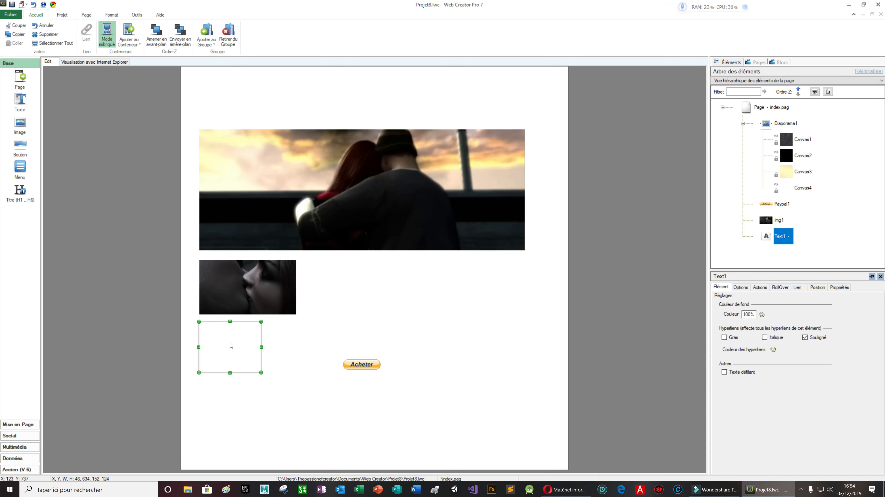
Type the caption 'Poster Obscure 2 Prix : 15 €' and move it right under the image
{"action": "double_click", "coordinate": [199, 326]}
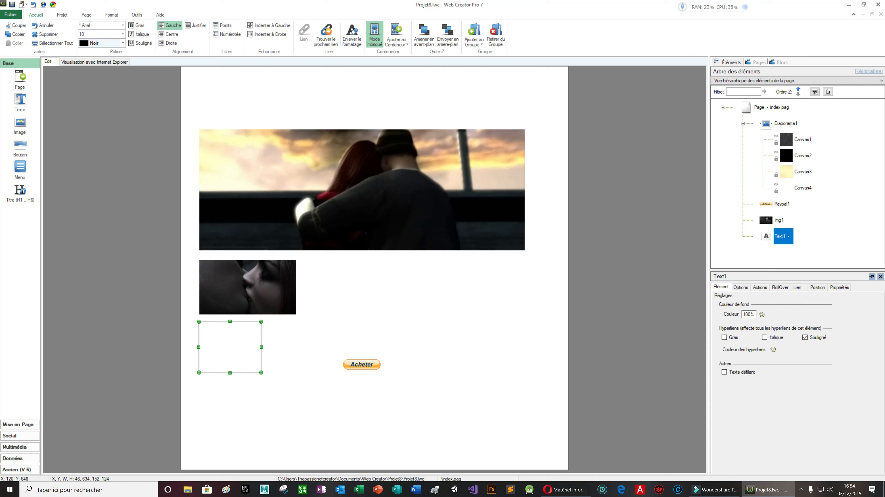
{"action": "type", "text": "Post"}
{"action": "type", "text": "er Obs"}
{"action": "type", "text": "cure "}
{"action": "type", "text": "2 "}
{"action": "type", "text": "P"}
{"action": "type", "text": "rix"}
{"action": "type", "text": ": 15"}
{"action": "type", "text": " €"}
{"action": "left_click_drag", "start_coordinate": [232, 375], "coordinate": [230, 342]}
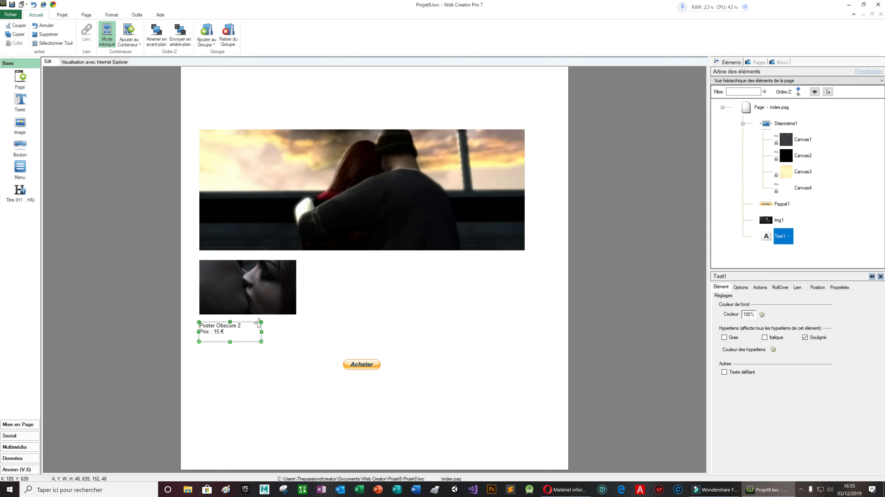
Copy the poster with its caption and place a second copy to the right of the first
{"action": "left_click", "coordinate": [302, 325]}
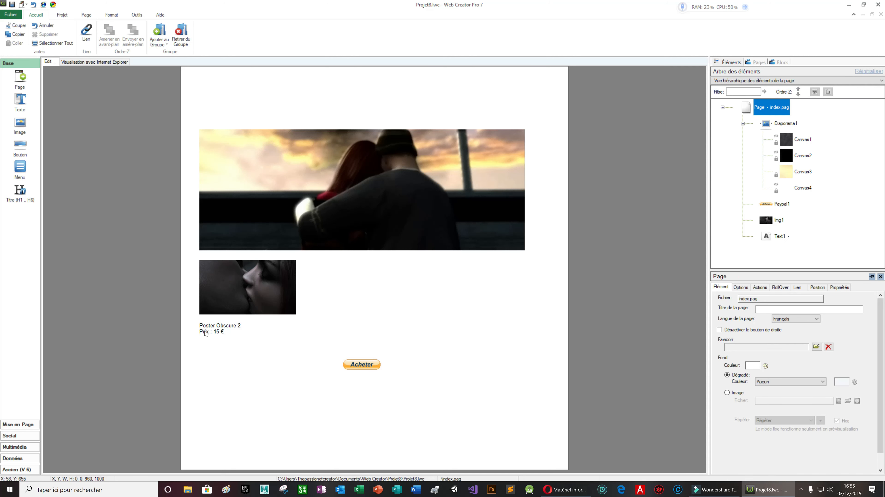
{"action": "left_click_drag", "start_coordinate": [188, 261], "coordinate": [319, 348]}
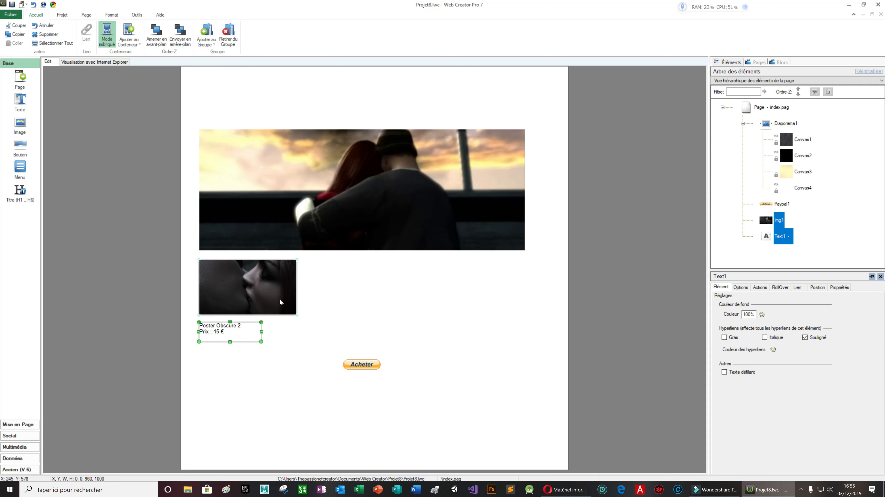
{"action": "left_click", "coordinate": [287, 304]}
{"action": "right_click", "coordinate": [287, 302]}
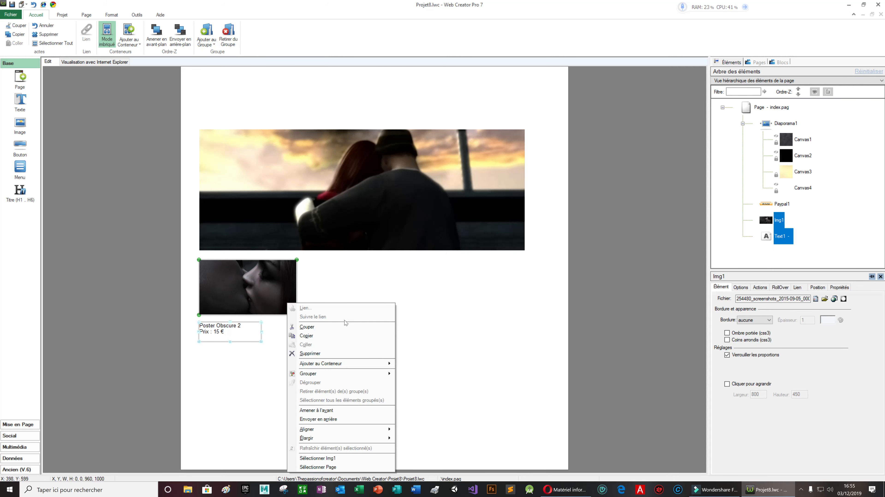
{"action": "left_click", "coordinate": [336, 335]}
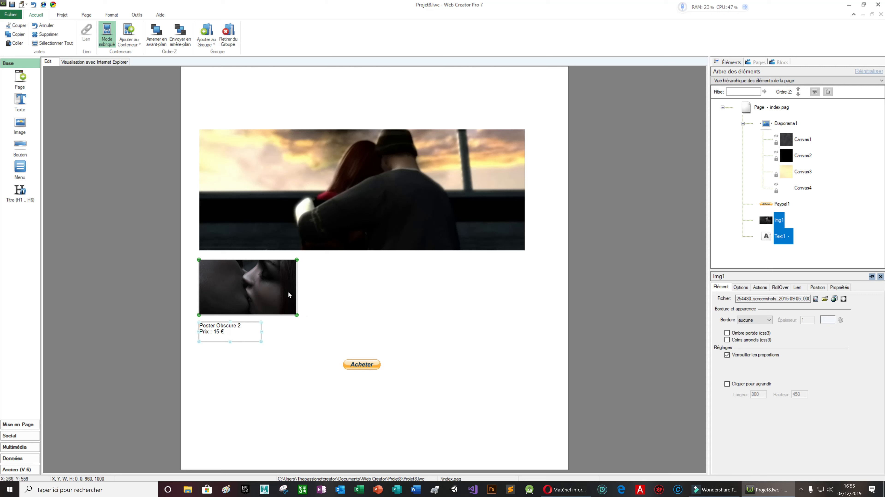
{"action": "right_click", "coordinate": [341, 292]}
{"action": "left_click", "coordinate": [362, 331]}
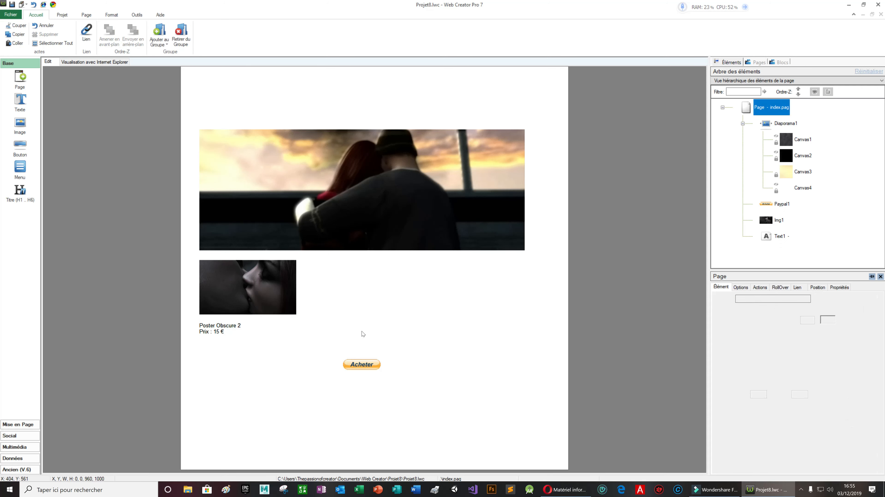
{"action": "left_click_drag", "start_coordinate": [265, 296], "coordinate": [372, 296]}
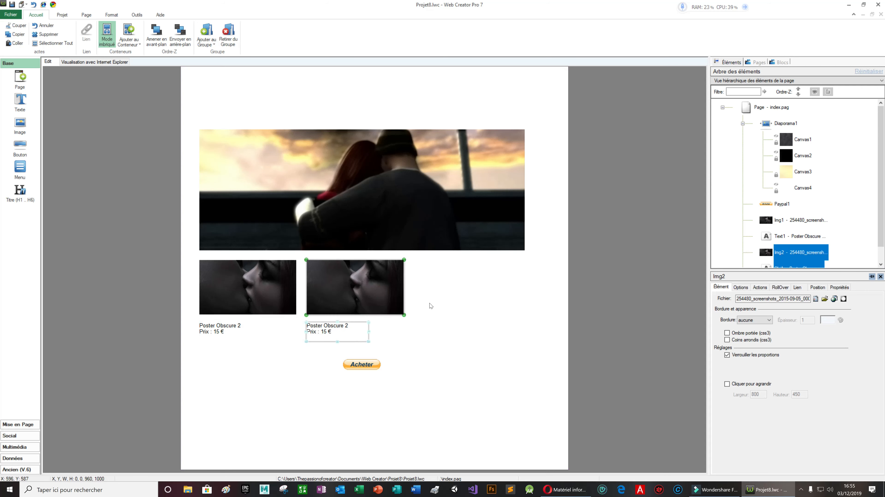
Add a third copy at the row's end, align all three, and move Acheter beside the first caption
{"action": "right_click", "coordinate": [490, 303]}
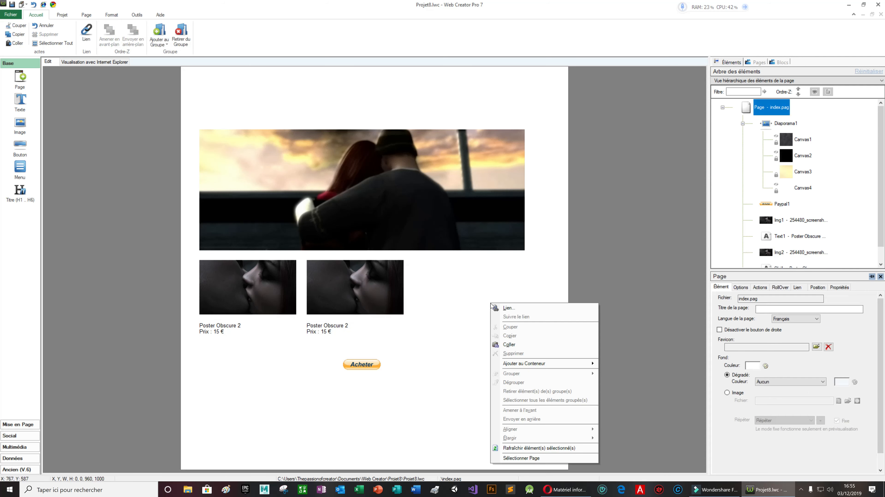
{"action": "left_click", "coordinate": [502, 345]}
{"action": "left_click_drag", "start_coordinate": [282, 291], "coordinate": [495, 289]}
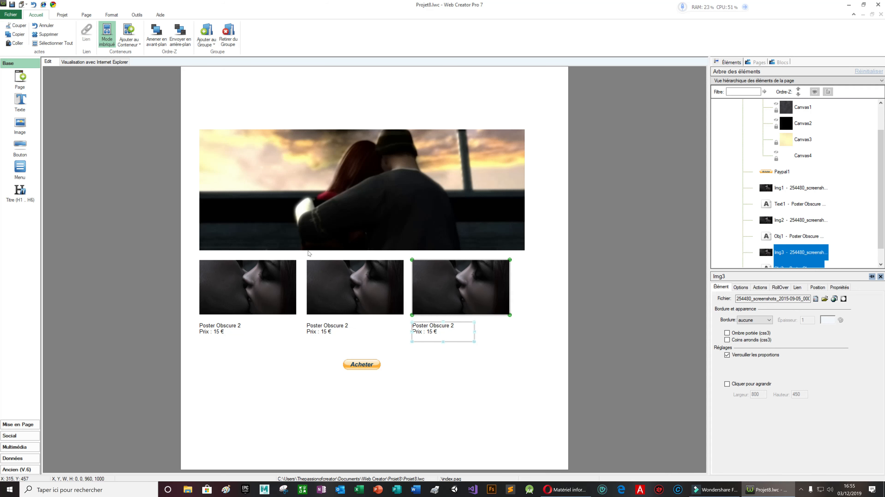
{"action": "left_click_drag", "start_coordinate": [304, 252], "coordinate": [534, 344]}
{"action": "left_click_drag", "start_coordinate": [392, 289], "coordinate": [401, 291]}
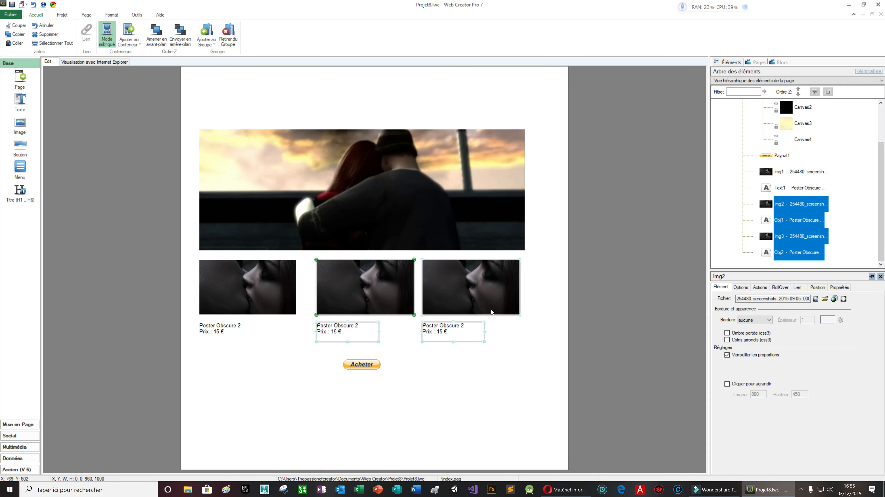
{"action": "left_click", "coordinate": [492, 293]}
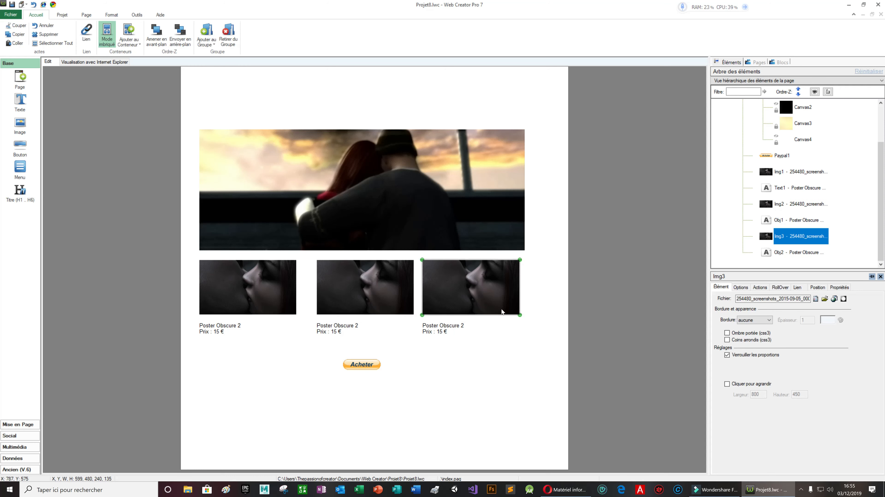
{"action": "left_click_drag", "start_coordinate": [482, 297], "coordinate": [493, 294]}
{"action": "left_click", "coordinate": [479, 387]}
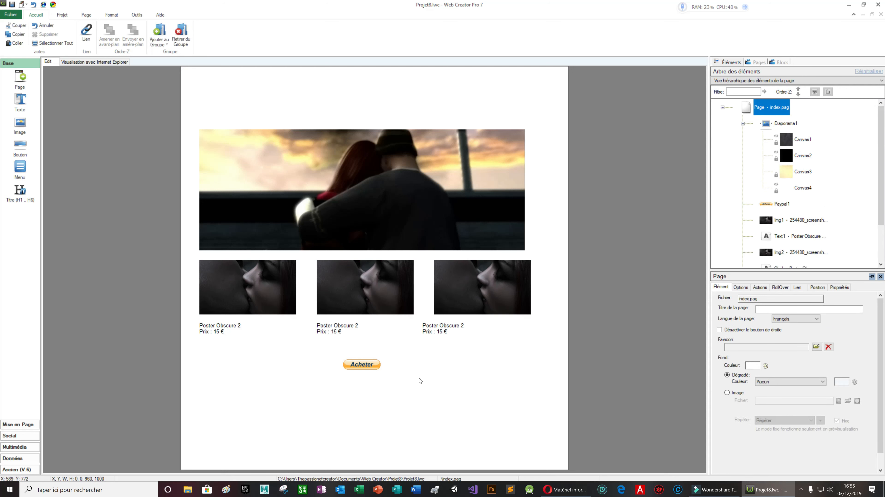
{"action": "left_click", "coordinate": [454, 328]}
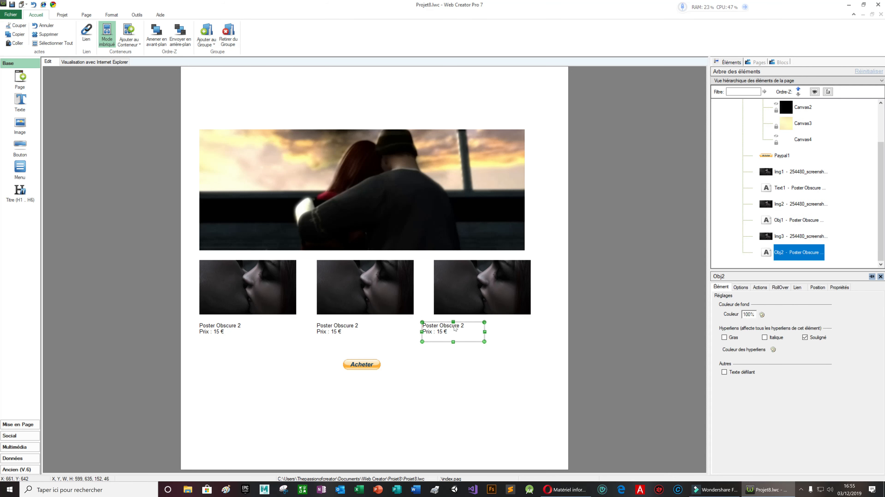
{"action": "left_click_drag", "start_coordinate": [463, 326], "coordinate": [481, 324]}
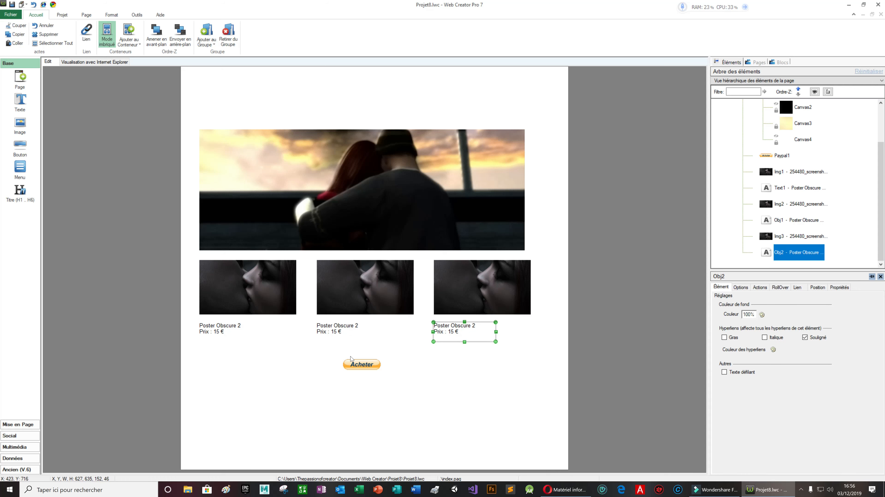
{"action": "left_click", "coordinate": [358, 365]}
{"action": "left_click_drag", "start_coordinate": [363, 366], "coordinate": [273, 327]}
Copy the Acheter button and paste a second one beside the second caption
{"action": "right_click", "coordinate": [273, 327]}
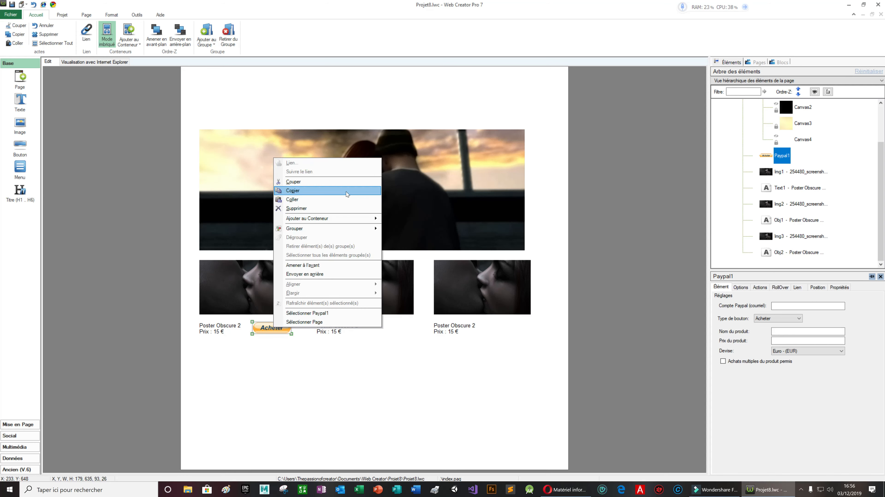
{"action": "left_click", "coordinate": [353, 346]}
{"action": "right_click", "coordinate": [359, 358]}
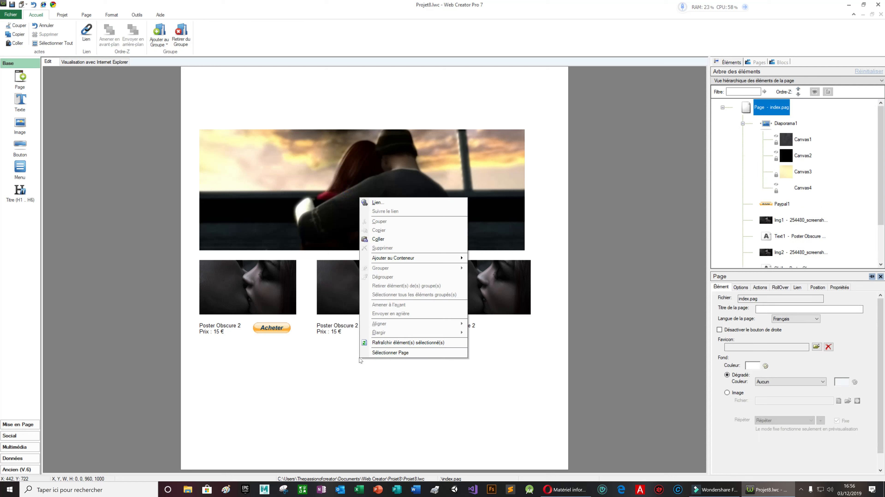
{"action": "left_click", "coordinate": [442, 239]}
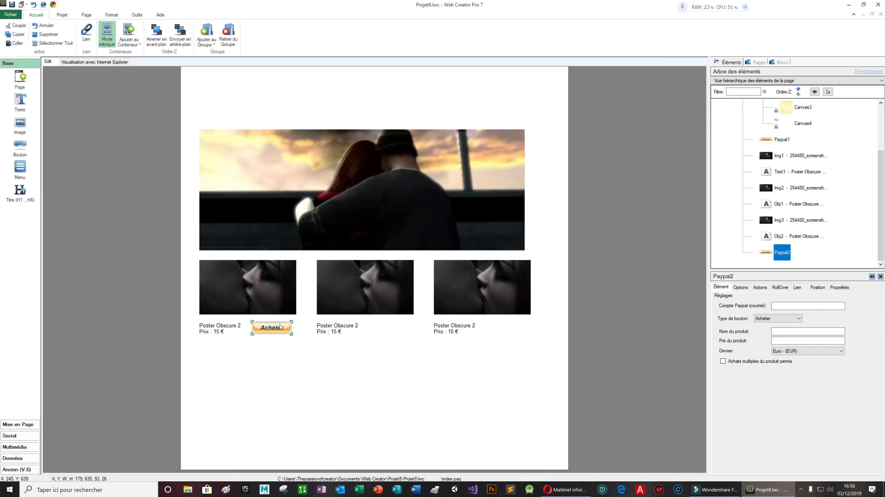
{"action": "left_click_drag", "start_coordinate": [283, 332], "coordinate": [407, 335]}
Paste a third Acheter button beside the third caption, then select the first button
{"action": "right_click", "coordinate": [435, 360]}
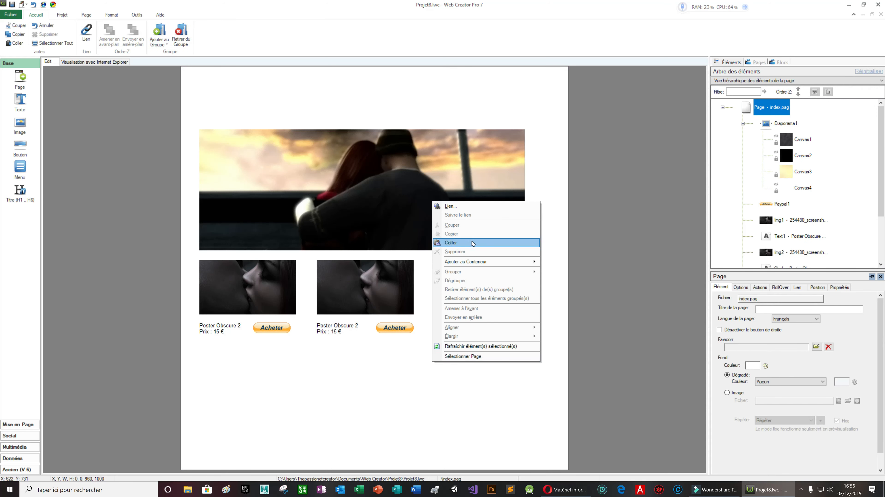
{"action": "left_click", "coordinate": [471, 241]}
{"action": "left_click_drag", "start_coordinate": [270, 331], "coordinate": [510, 331]}
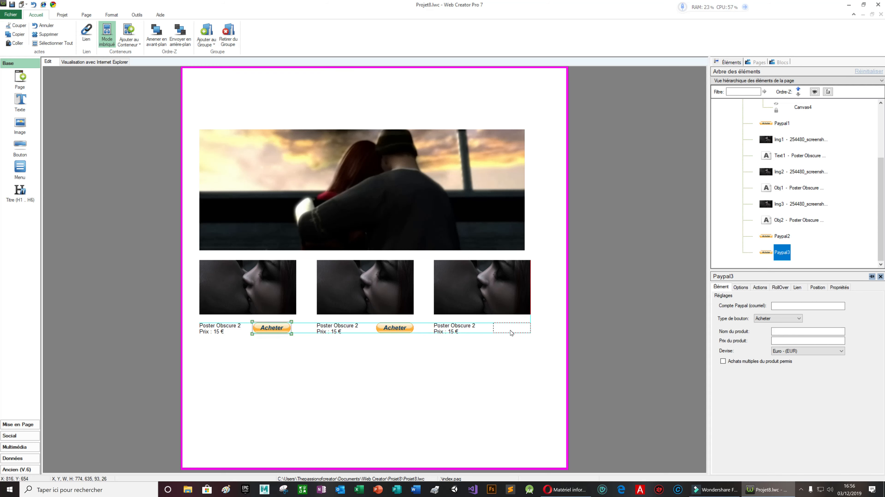
{"action": "left_click", "coordinate": [460, 361]}
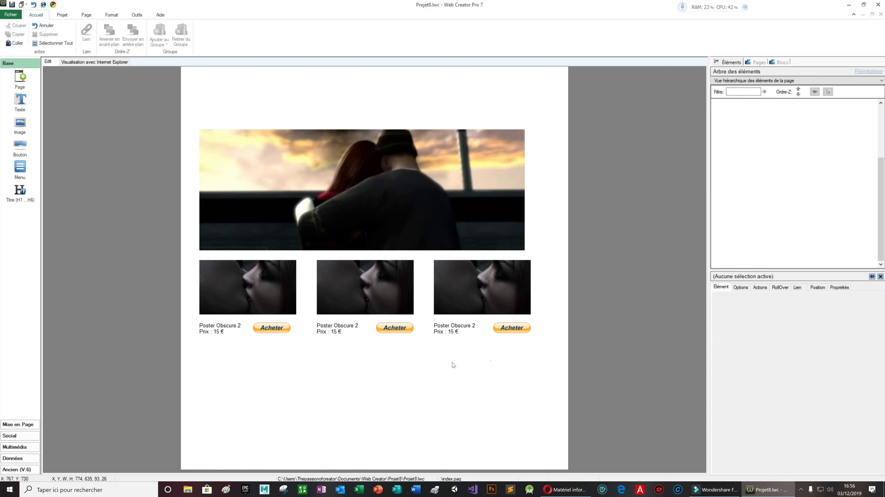
{"action": "left_click", "coordinate": [272, 330]}
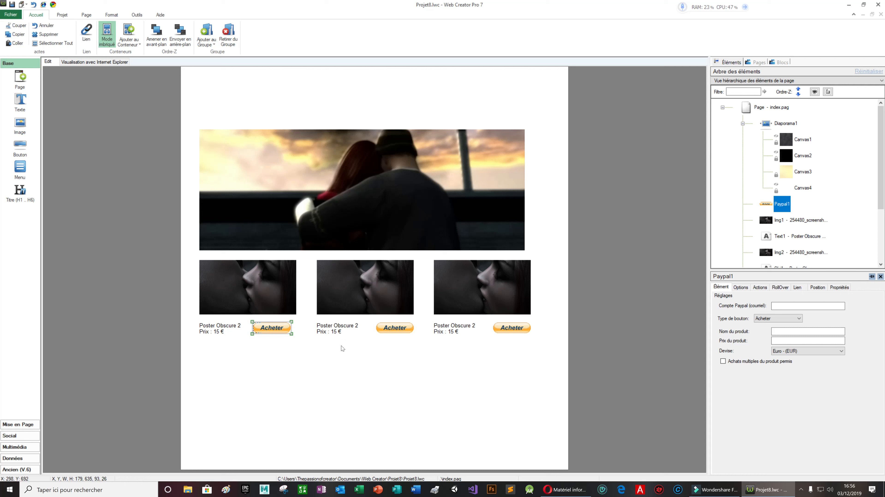
Enter the seller's PayPal account e-mail and product name 'poster obscure 2' for Paypal1
{"action": "left_click", "coordinate": [819, 306]}
{"action": "left_click", "coordinate": [789, 332]}
{"action": "type", "text": "poster obscure 2"}
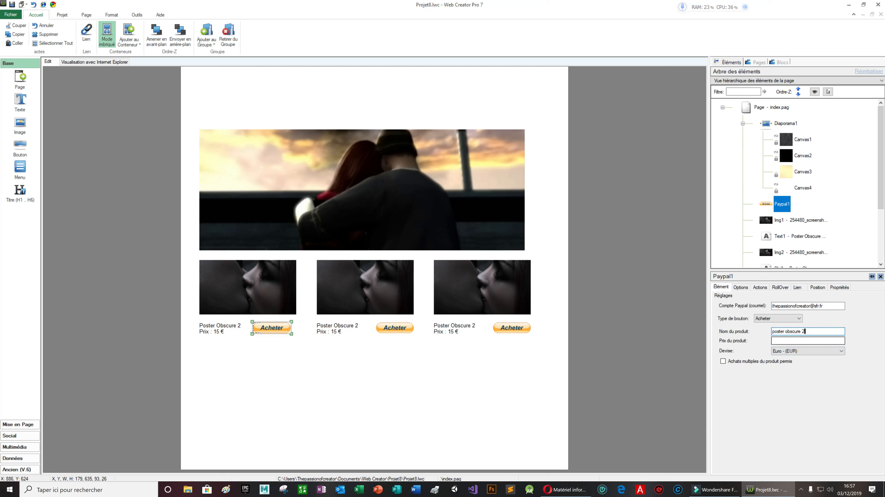
Set the product price to 15, then save the page when launching the browser preview
{"action": "left_click", "coordinate": [807, 341]}
{"action": "type", "text": "15"}
{"action": "left_click", "coordinate": [519, 364]}
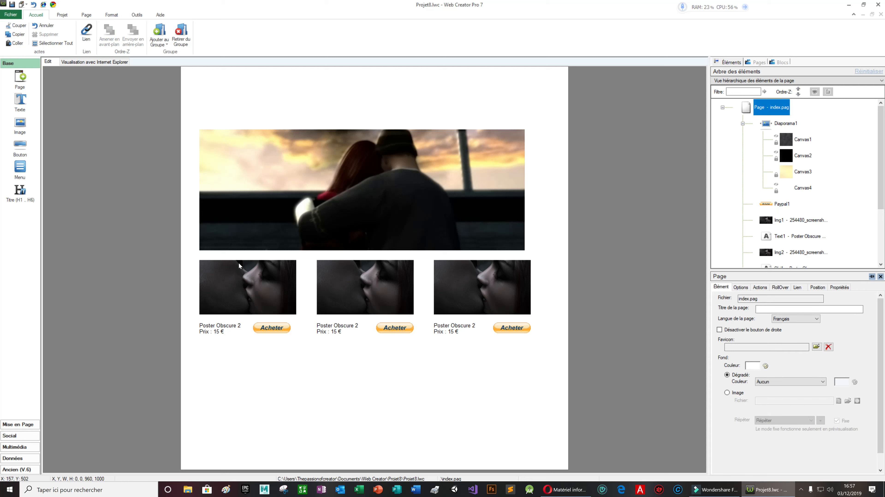
{"action": "left_click", "coordinate": [53, 5]}
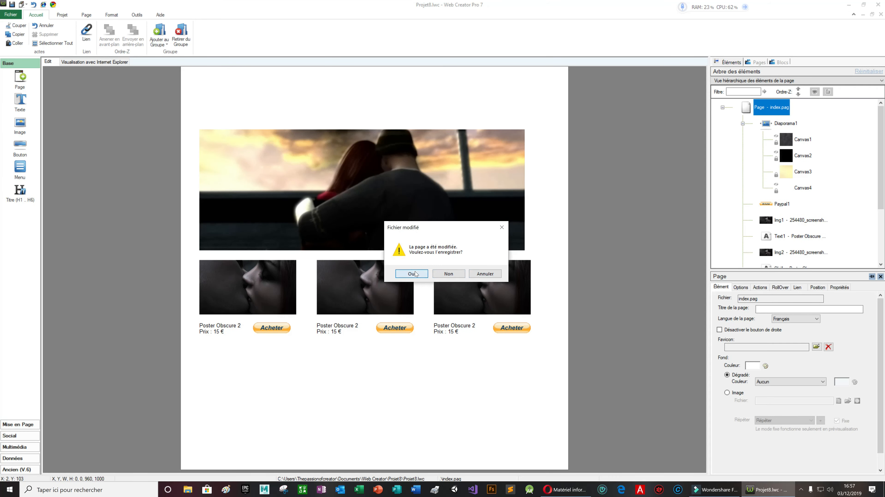
{"action": "left_click", "coordinate": [413, 274]}
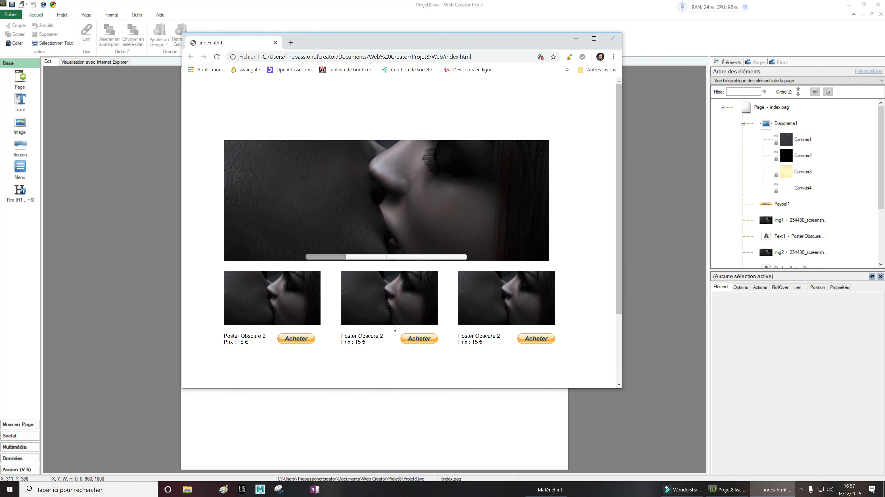
Test the first poster's Acheter button in the Chrome preview, browsing the PayPal payment pages
{"action": "left_click", "coordinate": [294, 337]}
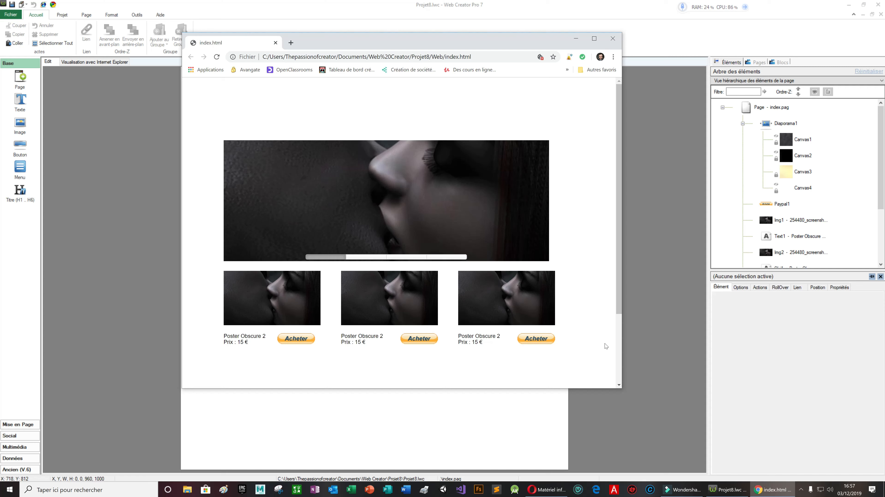
{"action": "left_click", "coordinate": [356, 258]}
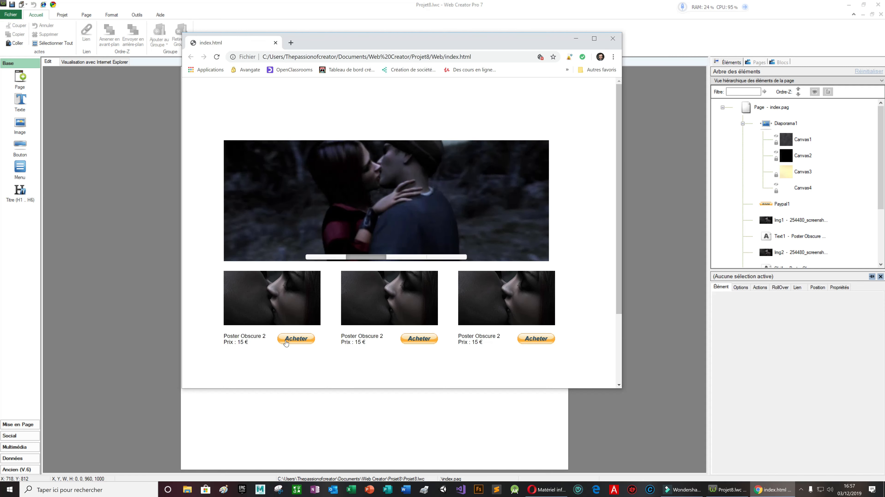
{"action": "left_click", "coordinate": [286, 342]}
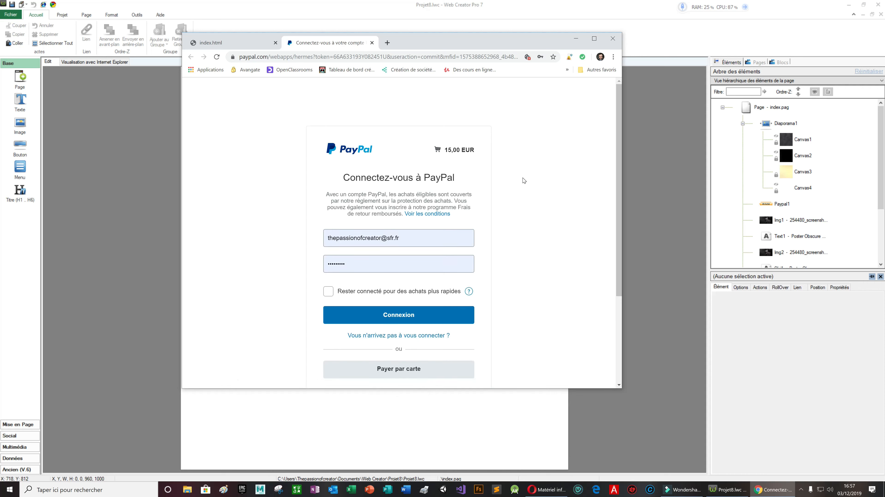
{"action": "scroll", "coordinate": [521, 184], "scroll_direction": "down", "scroll_amount": 3}
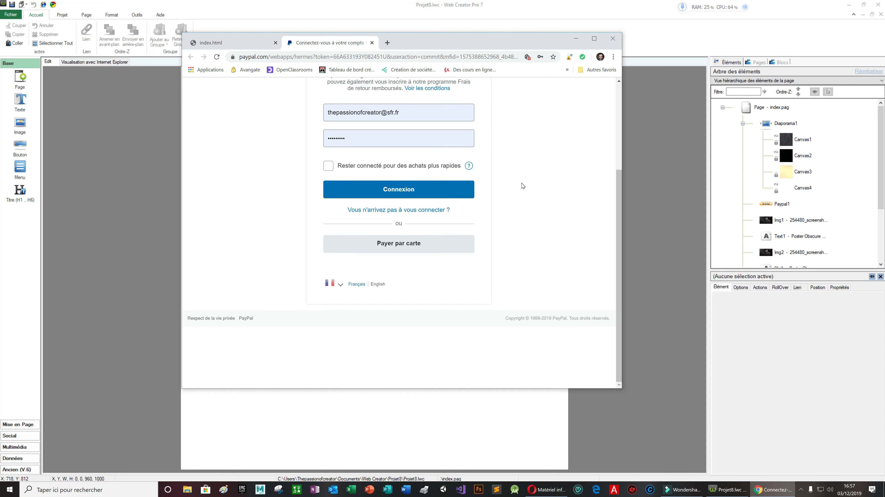
{"action": "left_click", "coordinate": [387, 245]}
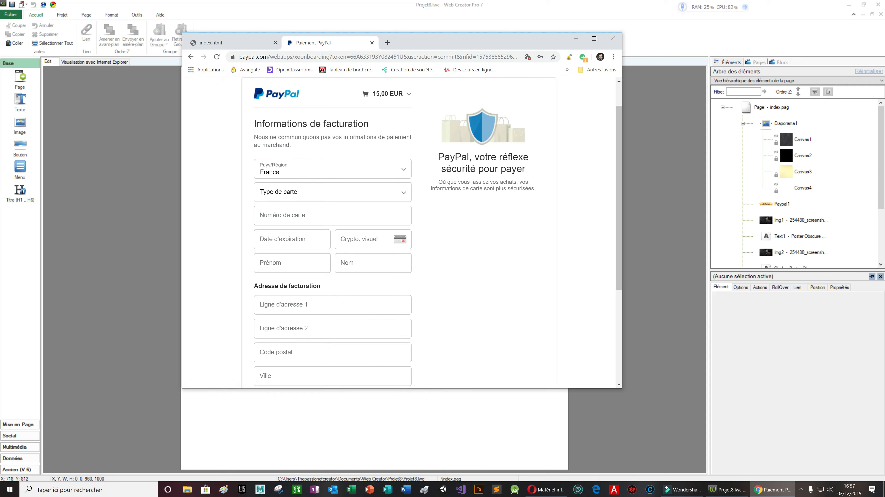
{"action": "left_click", "coordinate": [191, 57]}
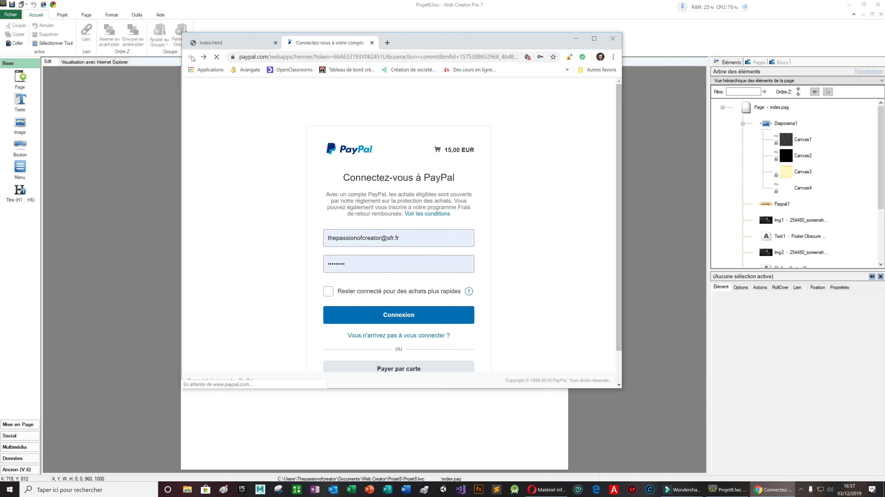
{"action": "scroll", "coordinate": [519, 229], "scroll_direction": "down", "scroll_amount": 3}
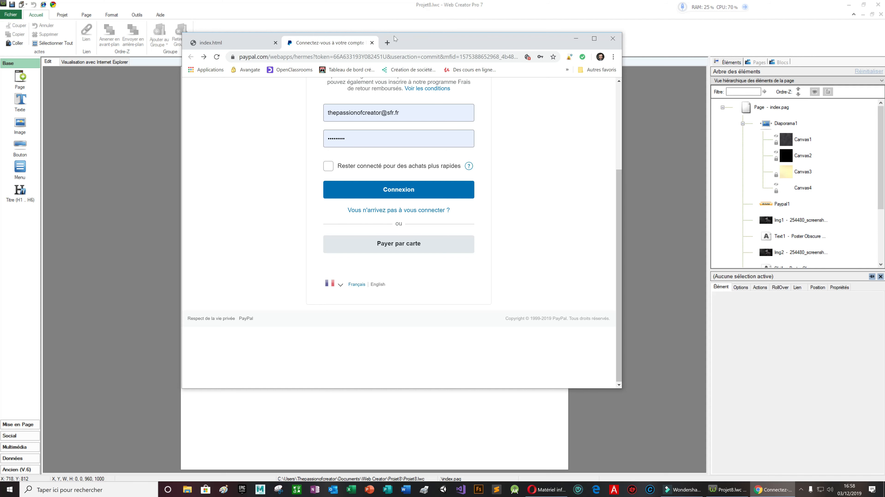
{"action": "left_click", "coordinate": [371, 43]}
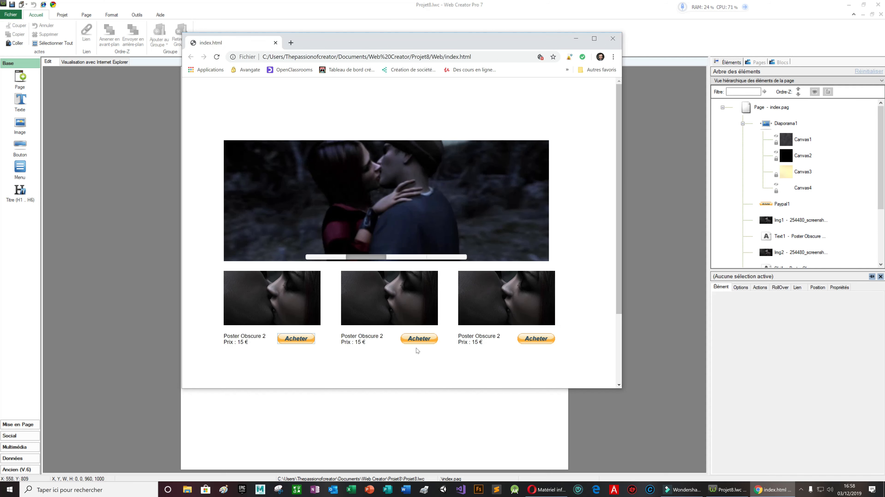
Try the second poster's Acheter button, then close its PayPal error tab and the preview
{"action": "left_click", "coordinate": [419, 339]}
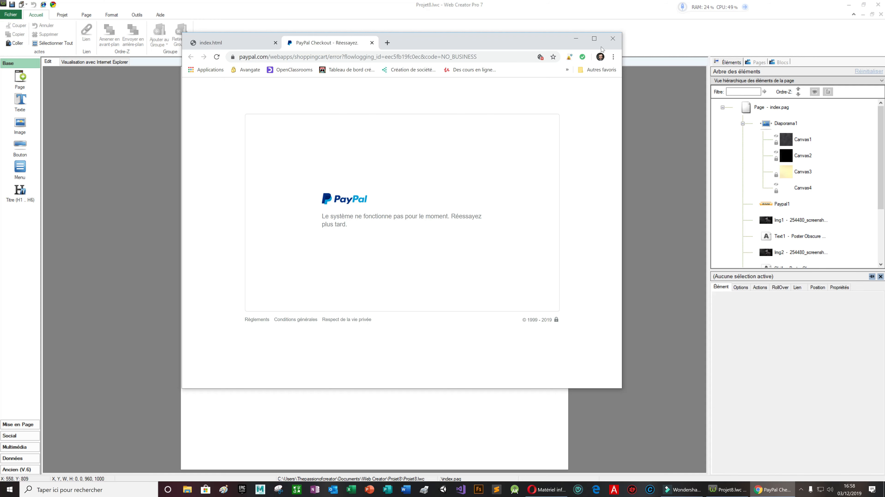
{"action": "left_click", "coordinate": [371, 42]}
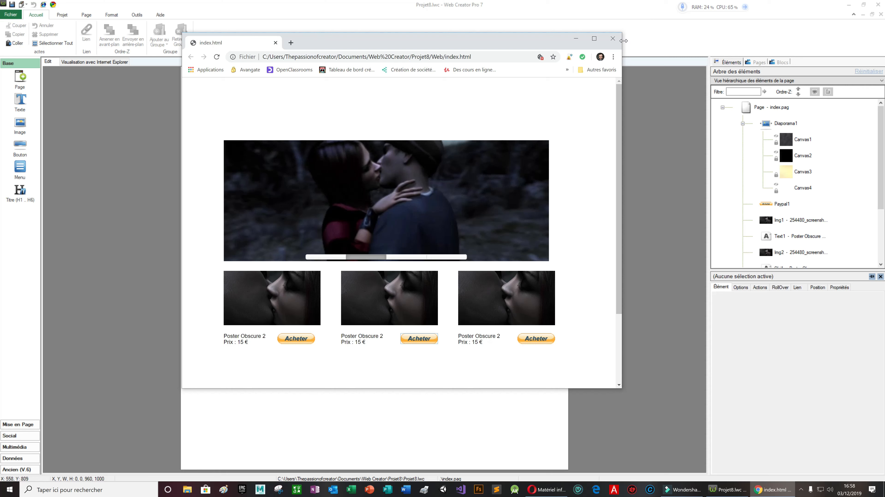
{"action": "left_click", "coordinate": [612, 39]}
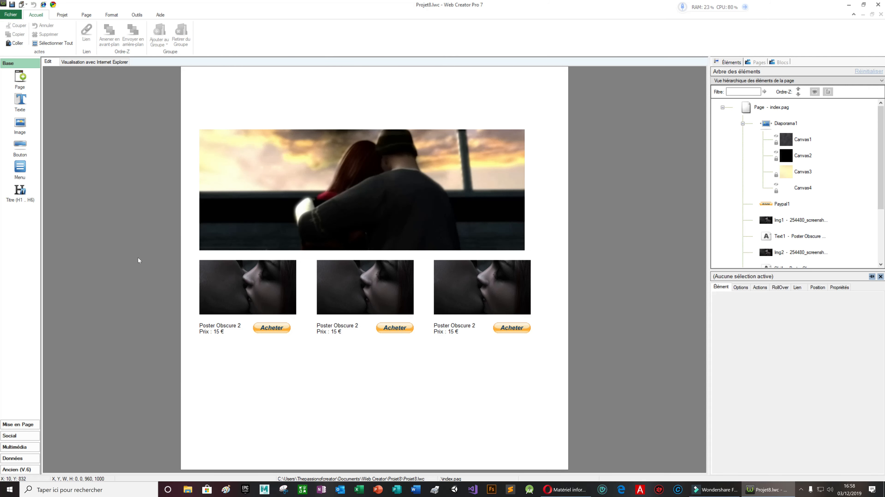
Copy the row of posters, captions and buttons and paste a duplicate row below it
{"action": "left_click", "coordinate": [554, 364]}
{"action": "left_click_drag", "start_coordinate": [187, 253], "coordinate": [549, 363]}
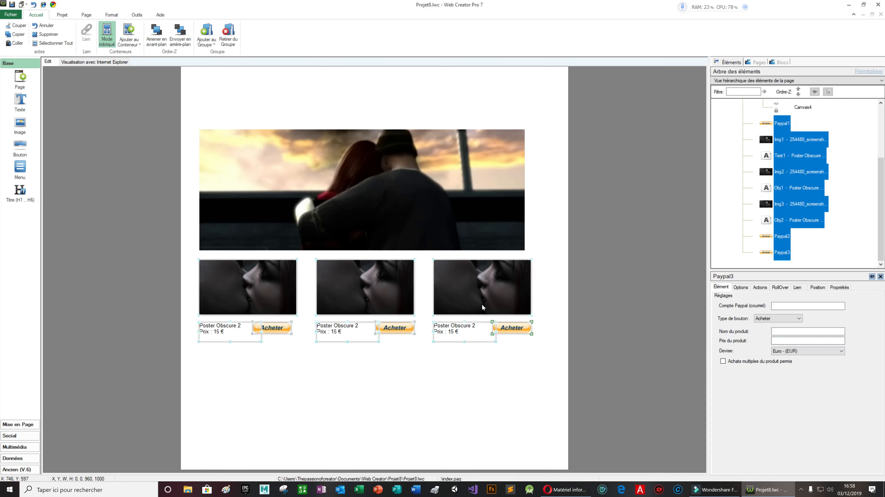
{"action": "right_click", "coordinate": [480, 295]}
{"action": "left_click", "coordinate": [504, 337]}
{"action": "right_click", "coordinate": [364, 400]}
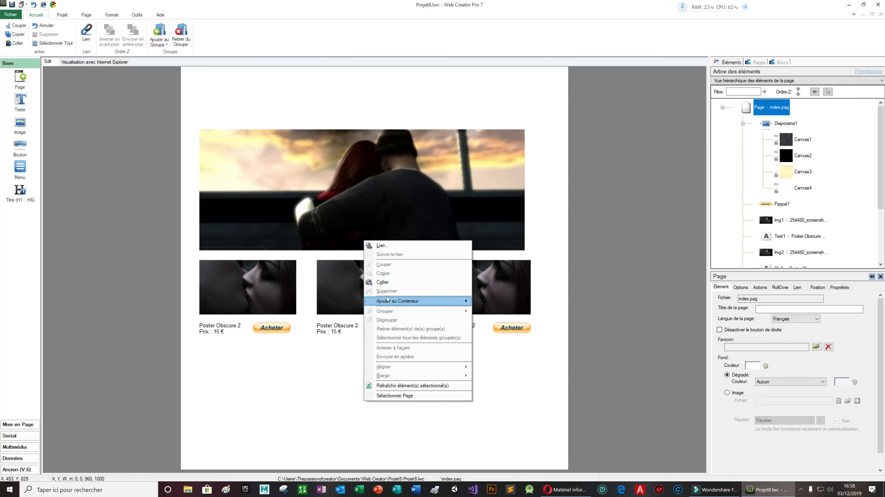
{"action": "left_click", "coordinate": [389, 283]}
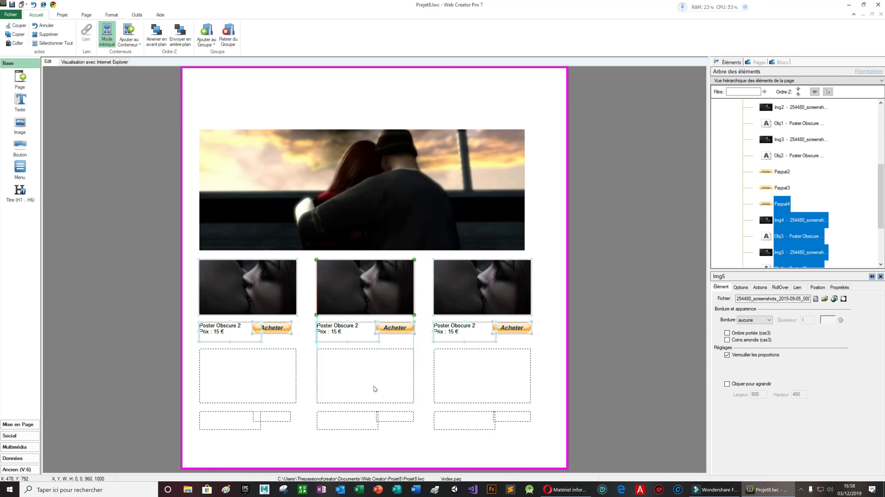
{"action": "left_click", "coordinate": [563, 414]}
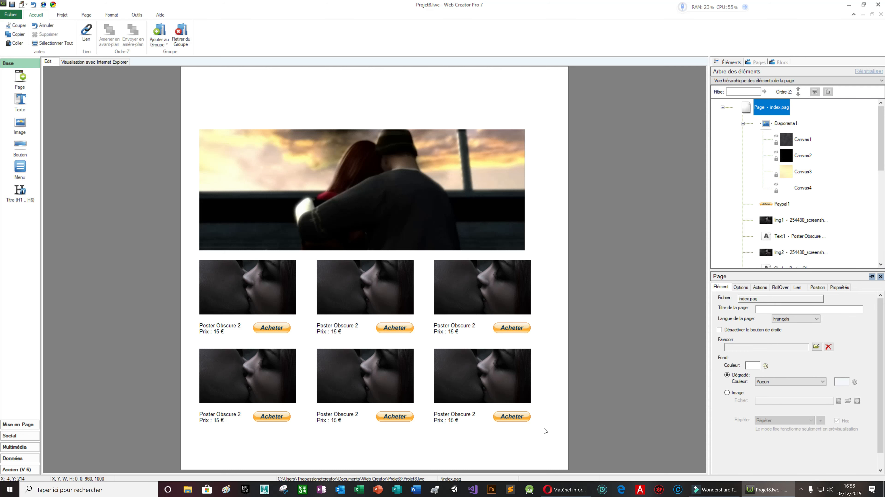
Move the slideshow banner higher up the page and select both poster rows
{"action": "left_click_drag", "start_coordinate": [546, 443], "coordinate": [167, 117]}
{"action": "left_click_drag", "start_coordinate": [382, 142], "coordinate": [381, 97]}
{"action": "left_click", "coordinate": [329, 254]}
{"action": "left_click_drag", "start_coordinate": [191, 247], "coordinate": [540, 448]}
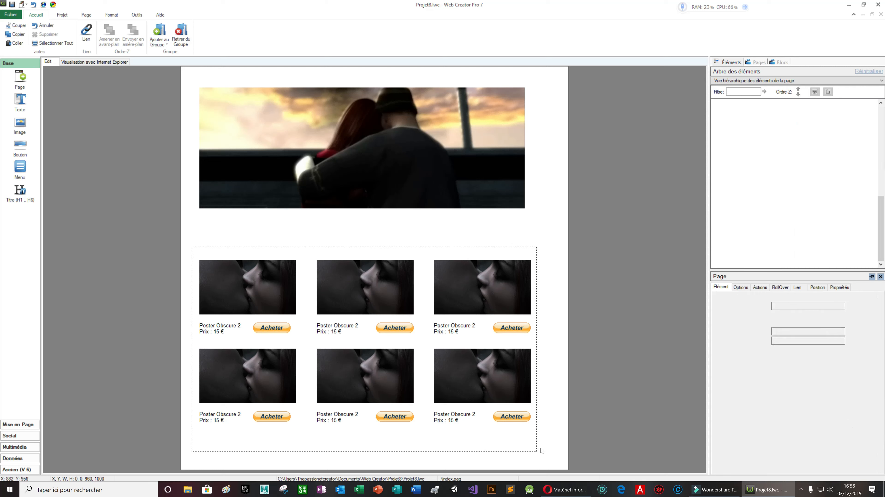
Move the poster grid up under the slideshow and widen the banner to match the grid
{"action": "left_click_drag", "start_coordinate": [472, 303], "coordinate": [469, 261]}
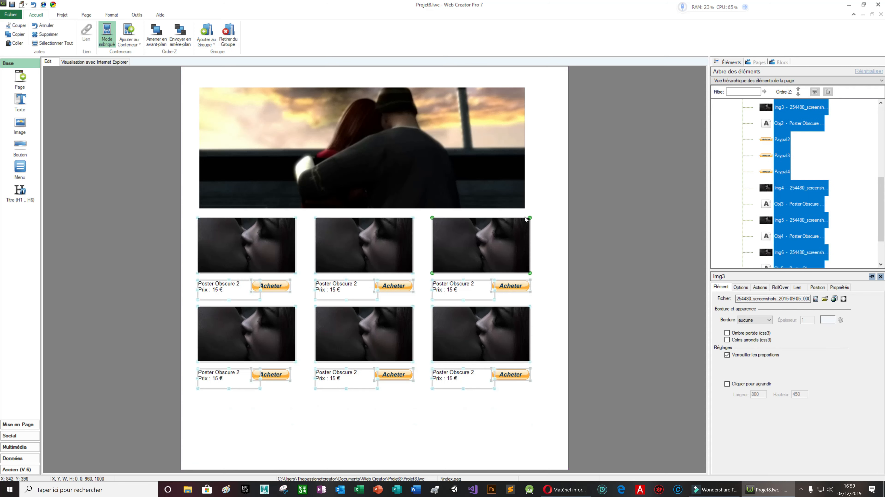
{"action": "left_click", "coordinate": [509, 170]}
{"action": "left_click_drag", "start_coordinate": [525, 149], "coordinate": [530, 146]}
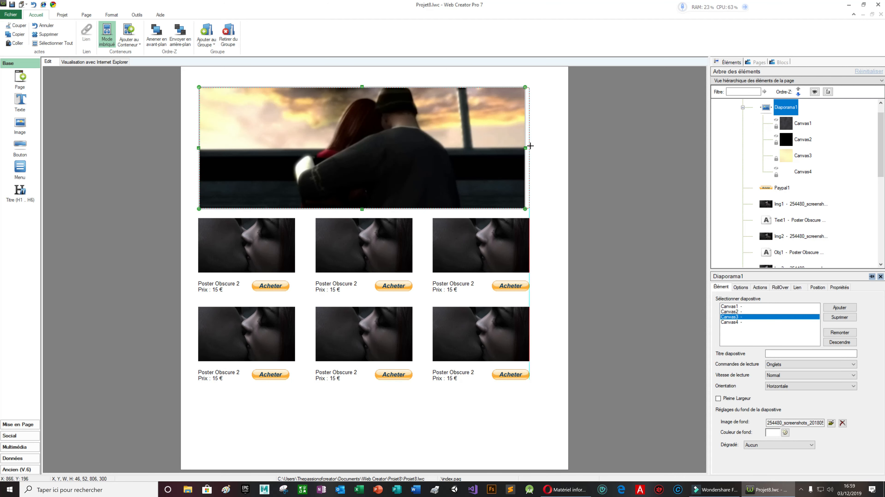
{"action": "left_click", "coordinate": [374, 444]}
Copy the bottom poster row and paste it as a third row below, making nine posters
{"action": "left_click_drag", "start_coordinate": [187, 299], "coordinate": [559, 399]}
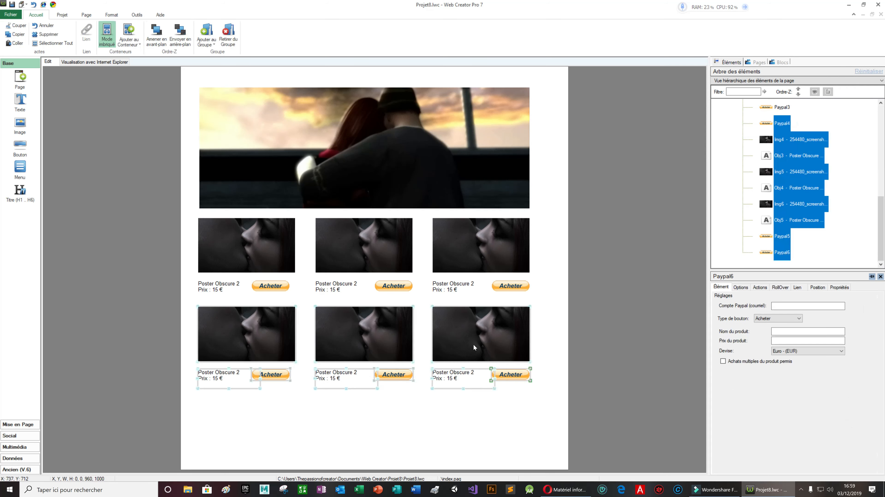
{"action": "right_click", "coordinate": [465, 329]}
{"action": "left_click", "coordinate": [509, 212]}
{"action": "right_click", "coordinate": [396, 420]}
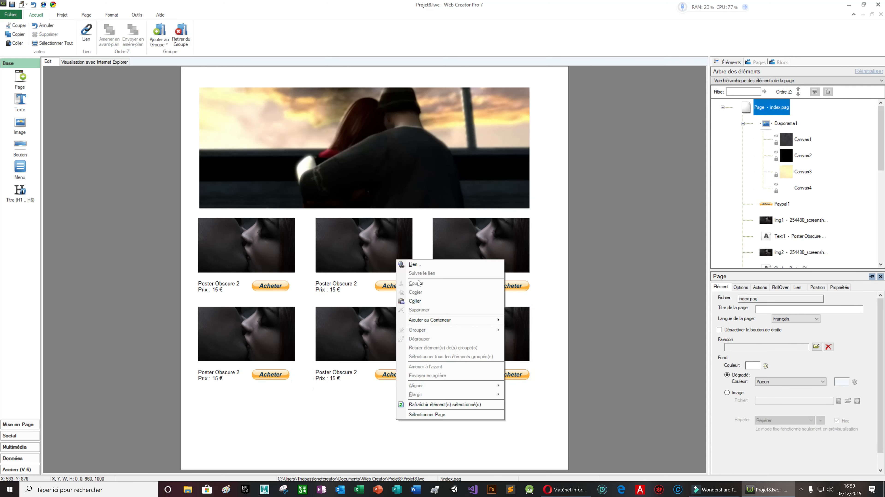
{"action": "left_click", "coordinate": [422, 300]}
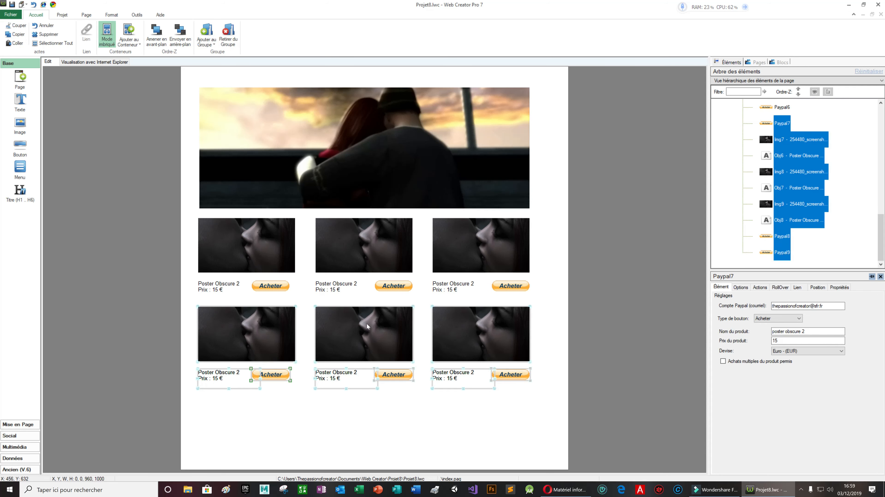
{"action": "left_click_drag", "start_coordinate": [372, 348], "coordinate": [369, 424]}
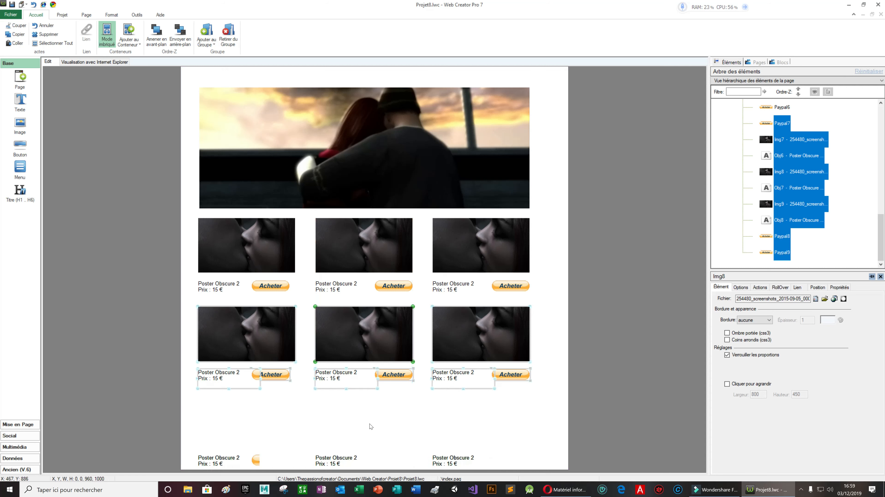
{"action": "left_click", "coordinate": [560, 409]}
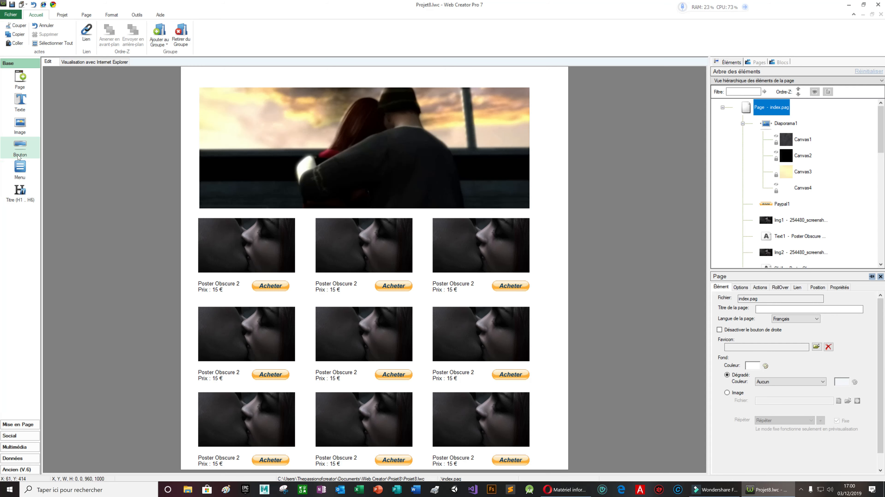
Place a three-item menu above the banner, stretch it across the page width, and open its item settings
{"action": "left_click", "coordinate": [21, 167]}
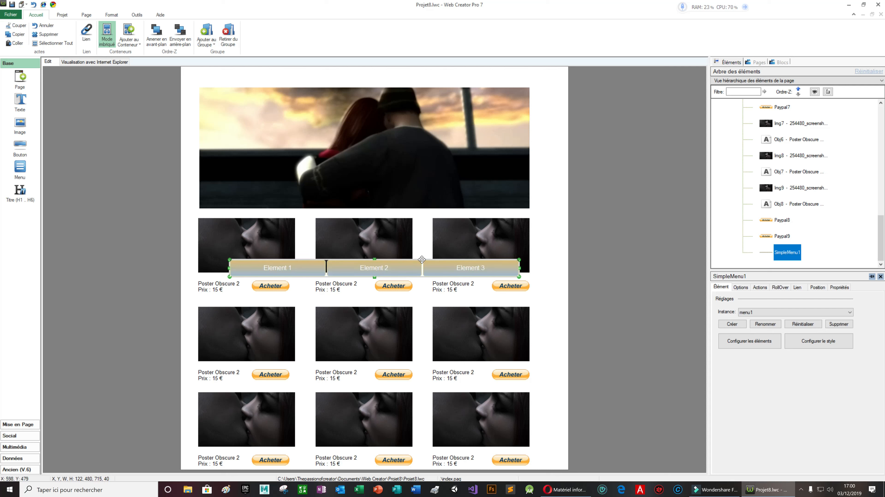
{"action": "left_click_drag", "start_coordinate": [422, 265], "coordinate": [422, 74]}
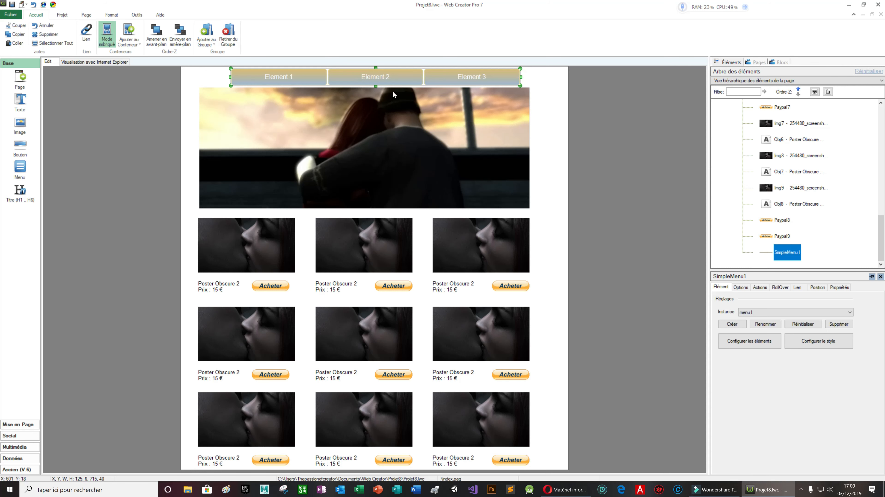
{"action": "left_click_drag", "start_coordinate": [231, 78], "coordinate": [195, 79]}
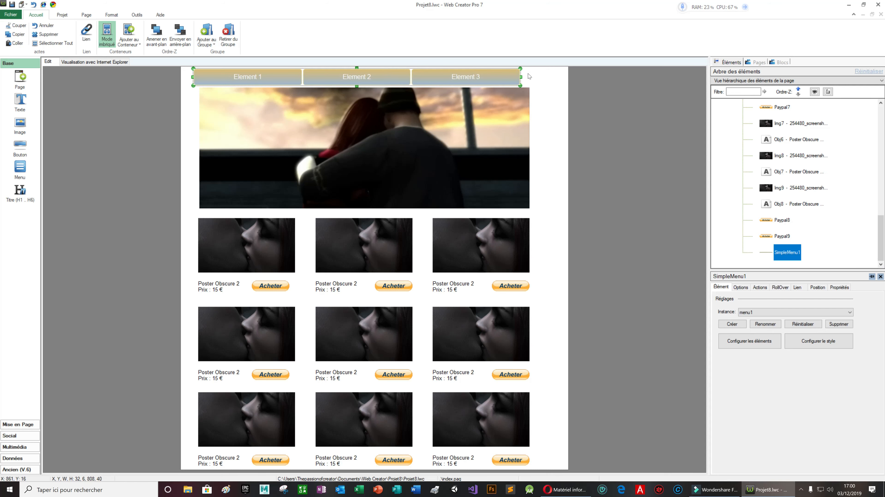
{"action": "left_click_drag", "start_coordinate": [521, 76], "coordinate": [532, 77]}
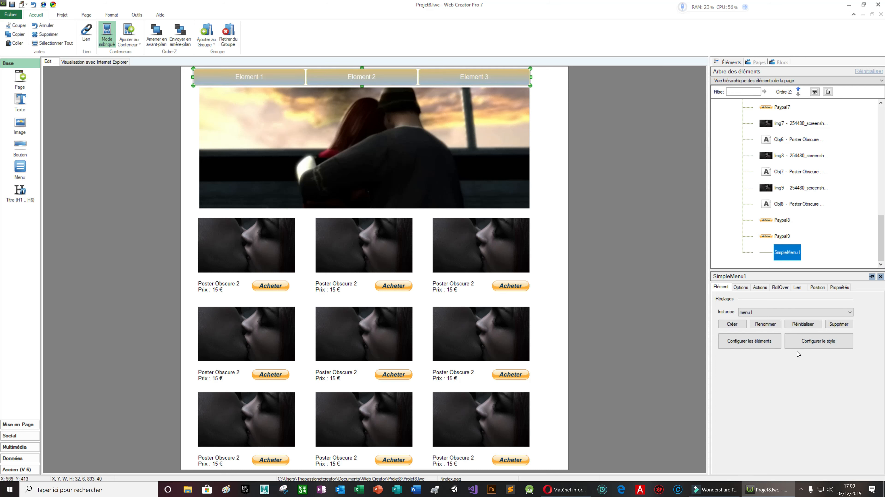
{"action": "left_click", "coordinate": [761, 341]}
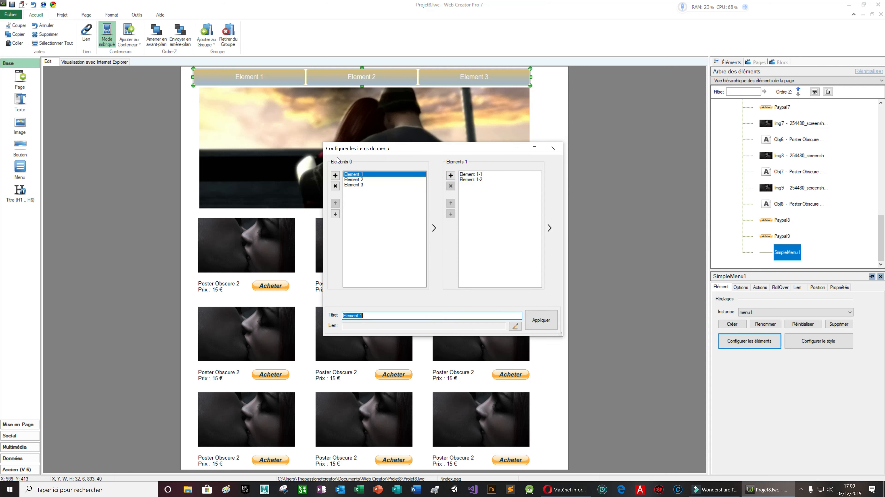
Retitle menu entries Element 1, 2 and 3 as poster, s-thirt and mug, then apply
{"action": "key", "text": "BackSpace"}
{"action": "type", "text": "posterer"}
{"action": "key", "text": "BackSpace"}
{"action": "left_click", "coordinate": [369, 180]}
{"action": "left_click", "coordinate": [362, 315]}
{"action": "key", "text": "BackSpace"}
{"action": "key", "text": "BackSpace"}
{"action": "key", "text": "BackSpace"}
{"action": "key", "text": "BackSpace"}
{"action": "key", "text": "BackSpace"}
{"action": "key", "text": "BackSpace"}
{"action": "key", "text": "BackSpace"}
{"action": "key", "text": "BackSpace"}
{"action": "key", "text": "BackSpace"}
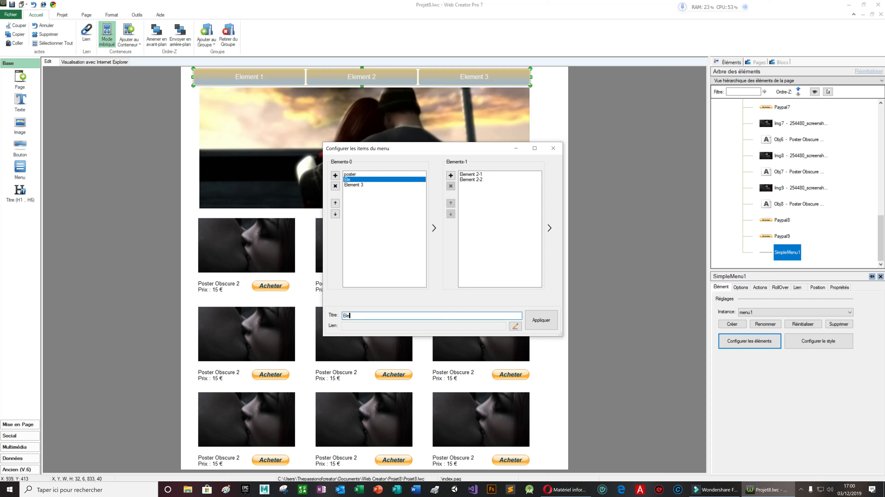
{"action": "type", "text": "s-thirt"}
{"action": "left_click", "coordinate": [350, 184]}
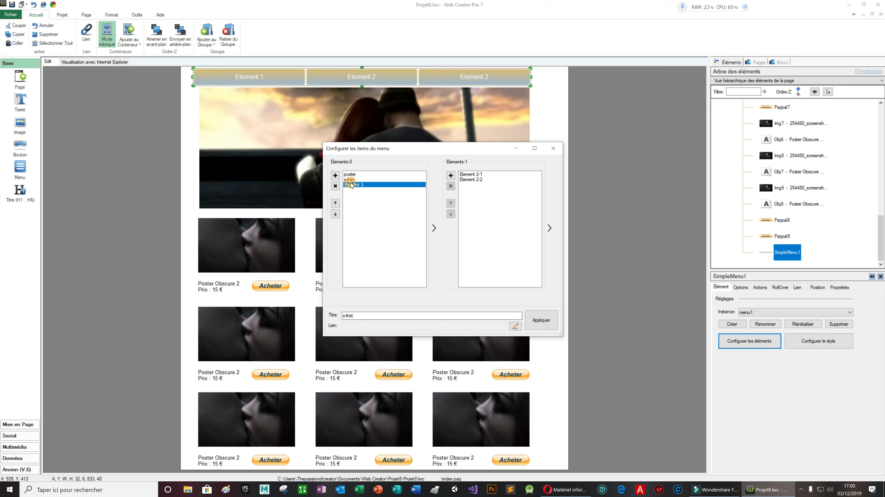
{"action": "left_click", "coordinate": [362, 316]}
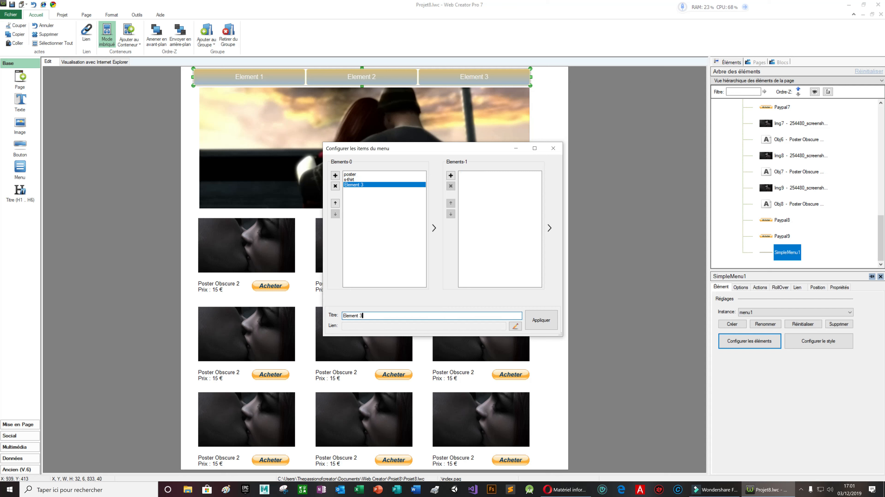
{"action": "key", "text": "BackSpace"}
{"action": "key", "text": "BackSpace"}
{"action": "key", "text": "BackSpace"}
{"action": "key", "text": "BackSpace"}
{"action": "key", "text": "BackSpace"}
{"action": "key", "text": "BackSpace"}
{"action": "key", "text": "BackSpace"}
{"action": "key", "text": "BackSpace"}
{"action": "type", "text": "mug"}
{"action": "left_click", "coordinate": [544, 317]}
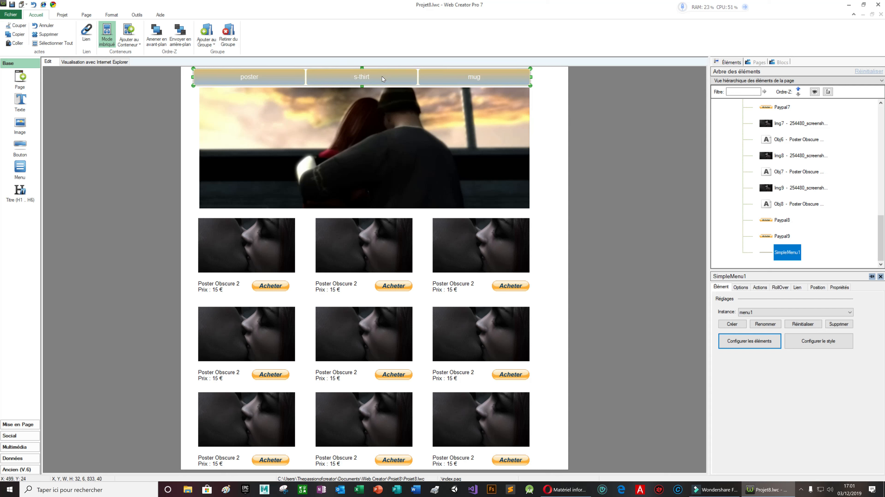
In the menu item settings, add a third dropdown entry under s-thirt
{"action": "left_click", "coordinate": [748, 341]}
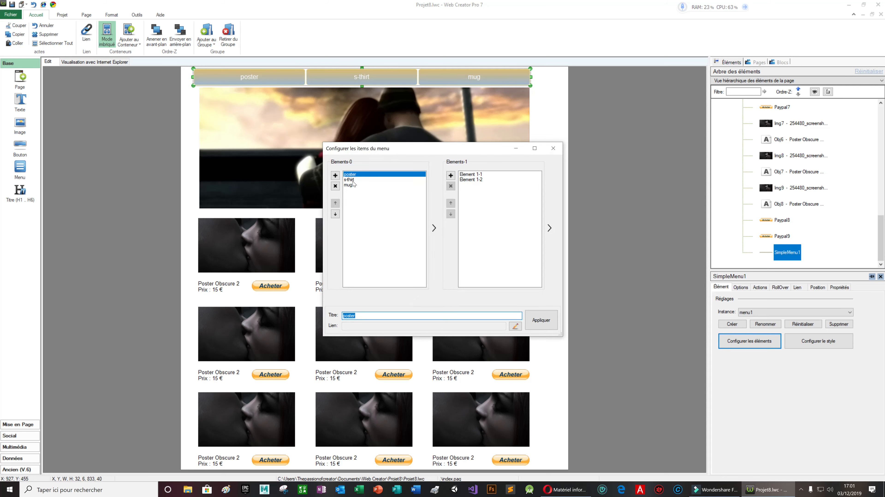
{"action": "left_click", "coordinate": [479, 175]}
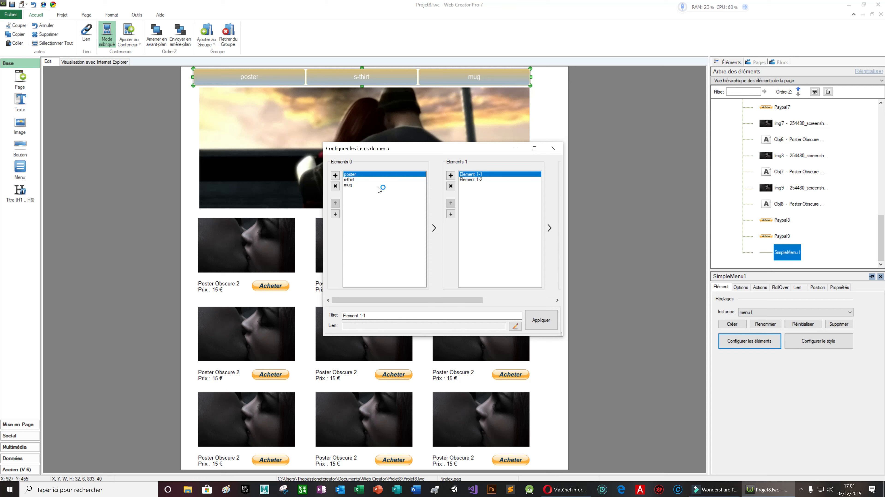
{"action": "left_click", "coordinate": [349, 180]}
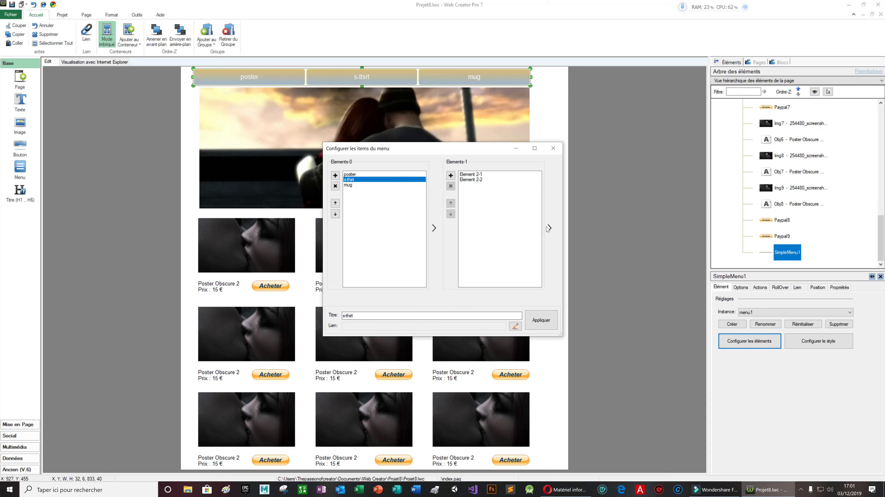
{"action": "left_click", "coordinate": [480, 175]}
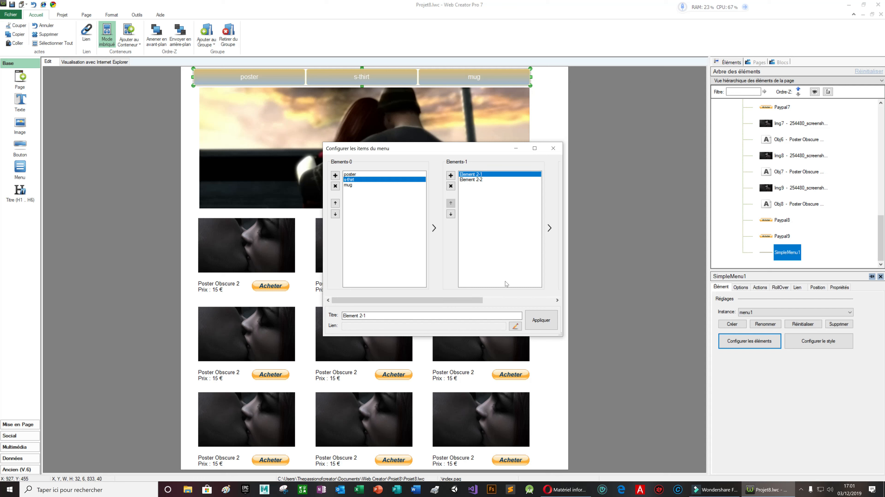
{"action": "left_click", "coordinate": [450, 176]}
Create a nested submenu with three items under Element 2-2 and apply the changes
{"action": "left_click", "coordinate": [478, 180]}
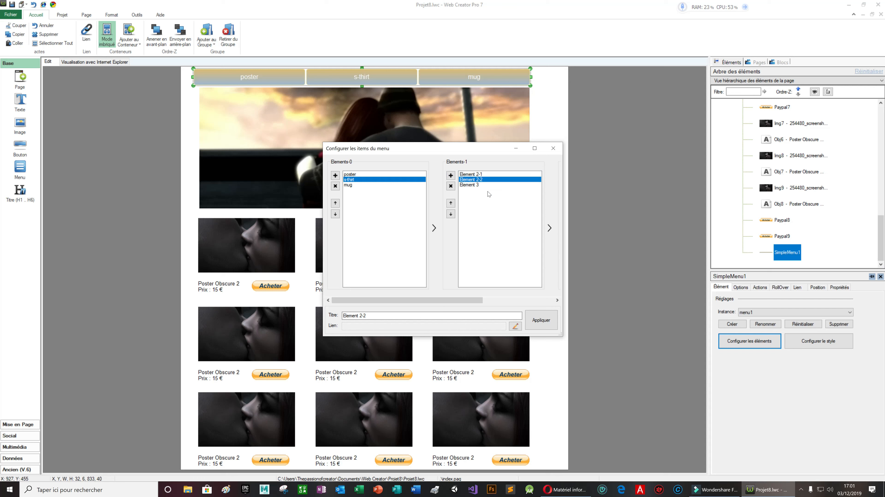
{"action": "left_click", "coordinate": [549, 228]}
{"action": "left_click_drag", "start_coordinate": [476, 298], "coordinate": [572, 298]}
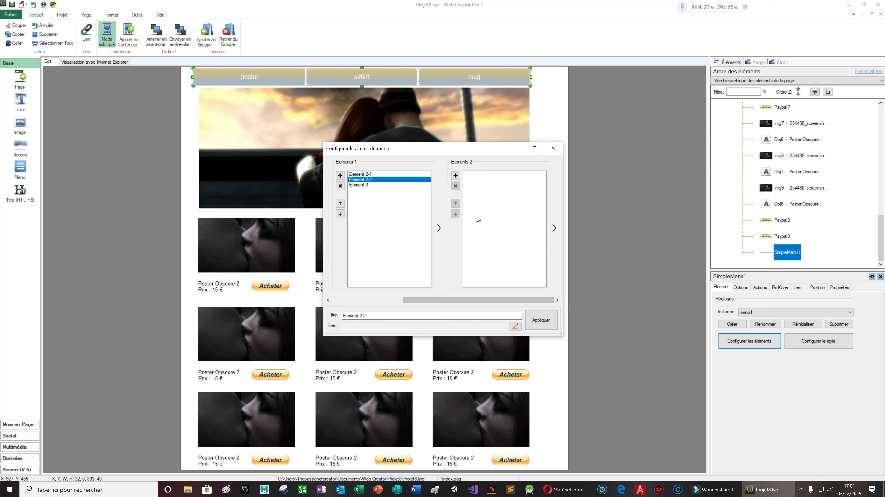
{"action": "left_click", "coordinate": [456, 175]}
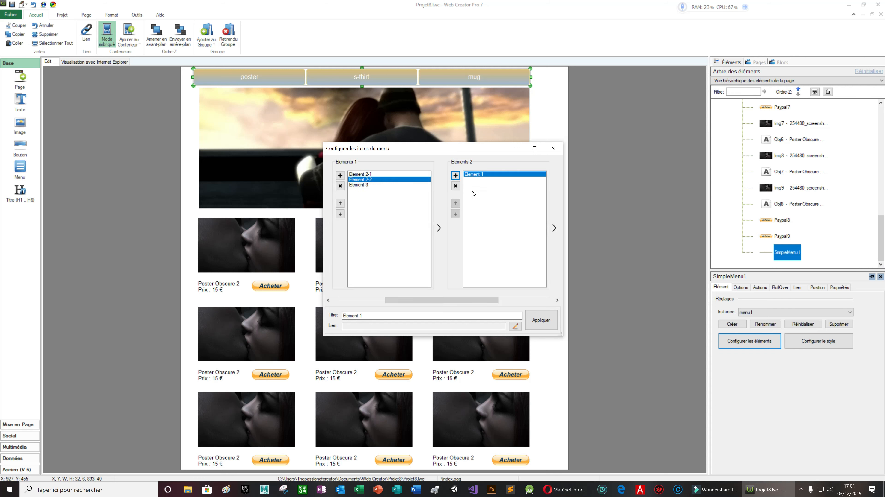
{"action": "left_click", "coordinate": [458, 176]}
{"action": "left_click", "coordinate": [455, 176]}
{"action": "left_click", "coordinate": [541, 320]}
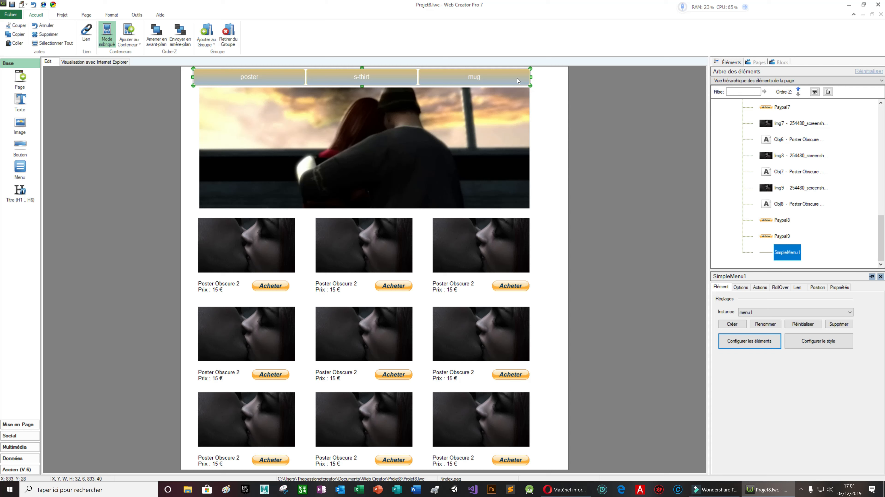
Save the page, try the poster and s-thirt dropdowns in the Chrome preview, then close Chrome
{"action": "left_click", "coordinate": [53, 5]}
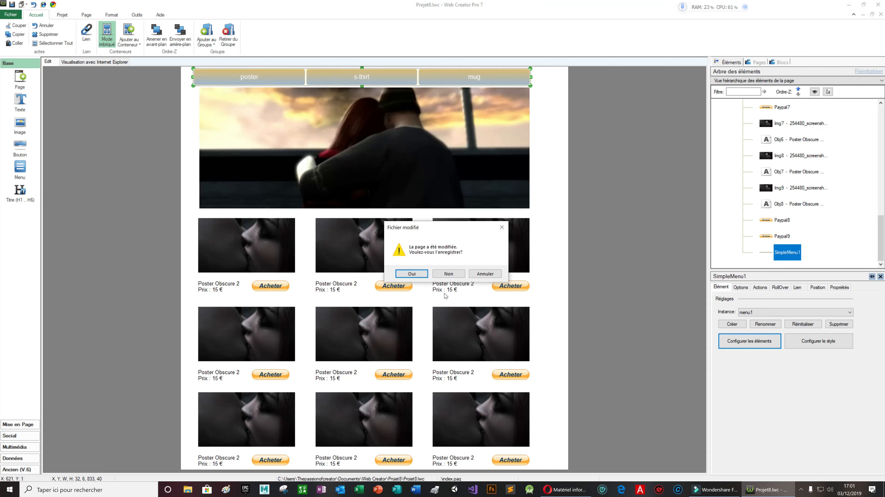
{"action": "left_click", "coordinate": [413, 272]}
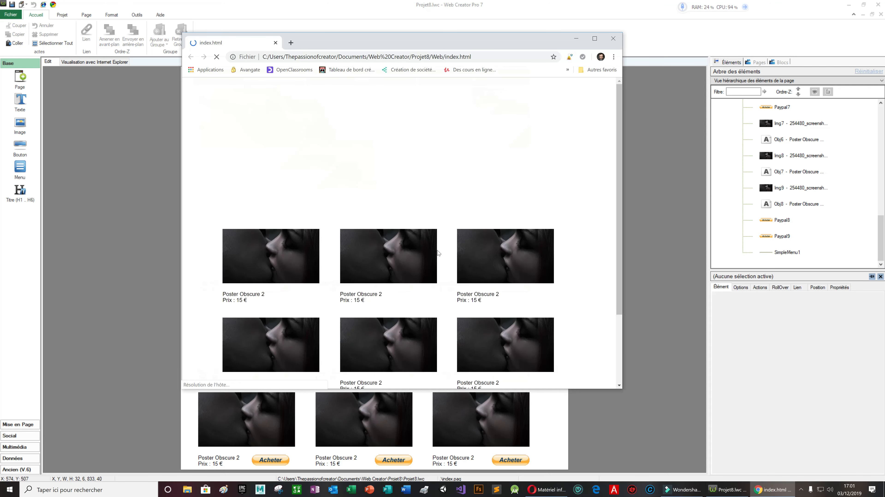
{"action": "left_click", "coordinate": [299, 88]}
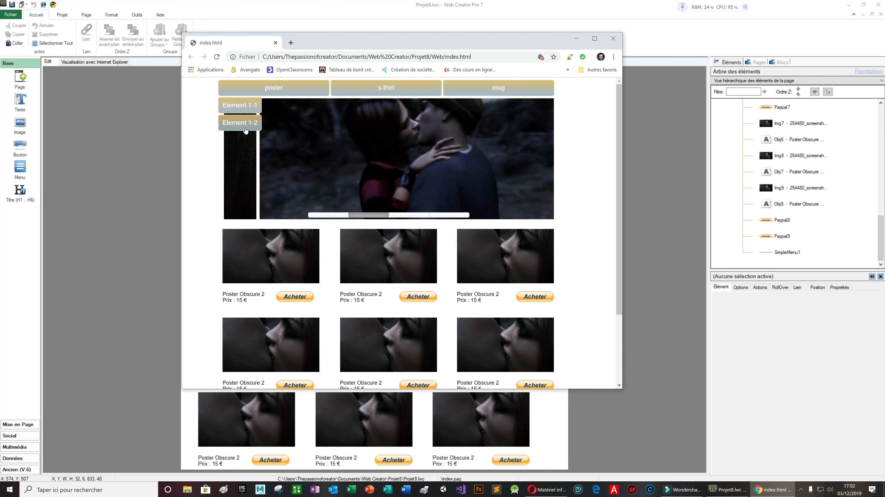
{"action": "mouse_move", "coordinate": [362, 90]}
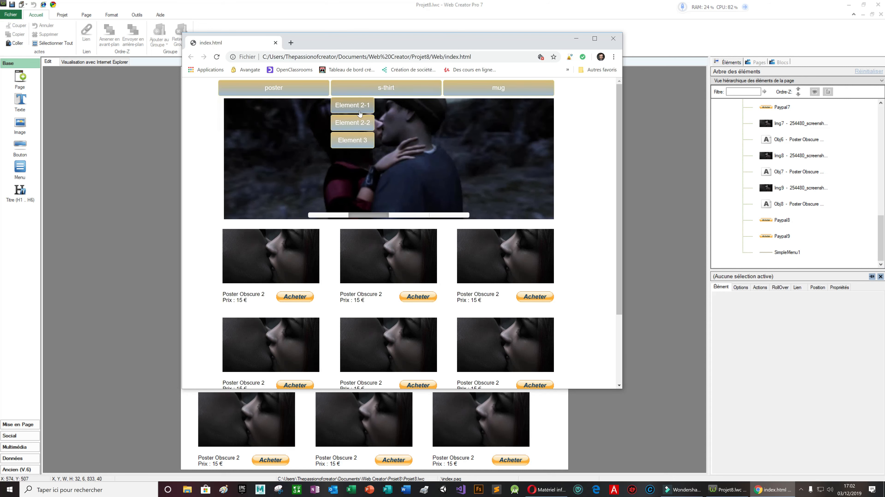
{"action": "mouse_move", "coordinate": [364, 124]}
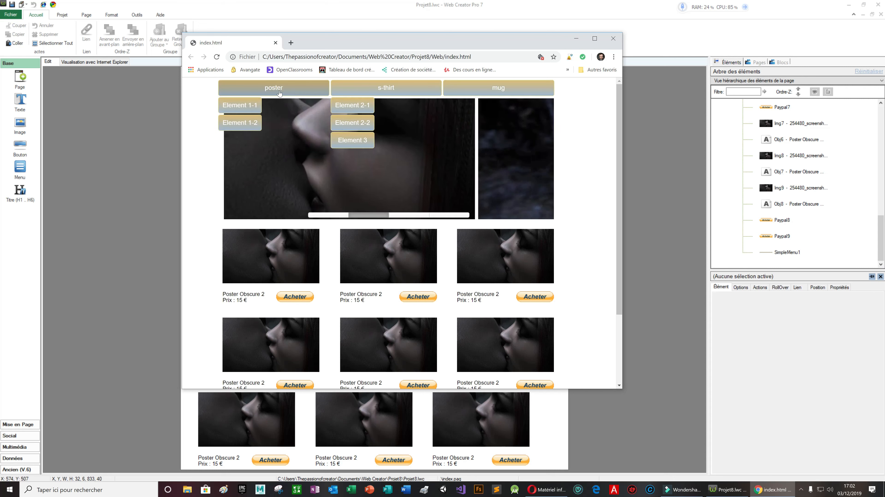
{"action": "mouse_move", "coordinate": [275, 96]}
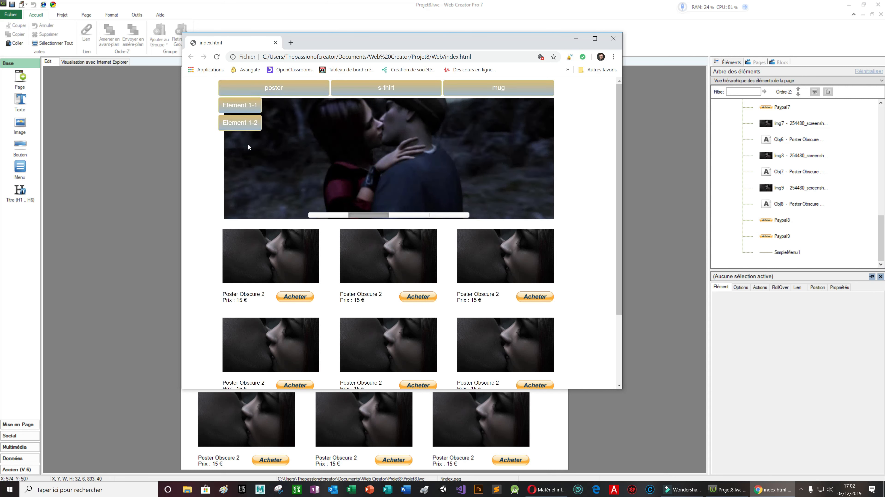
{"action": "left_click", "coordinate": [614, 43]}
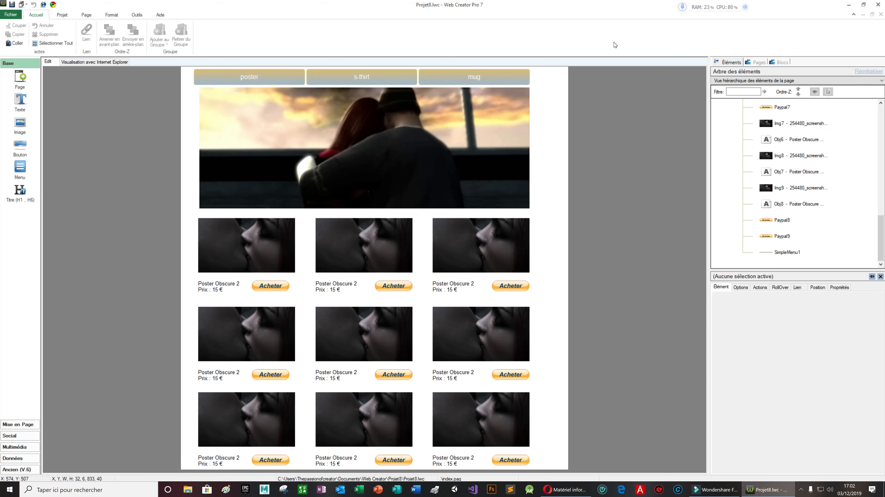